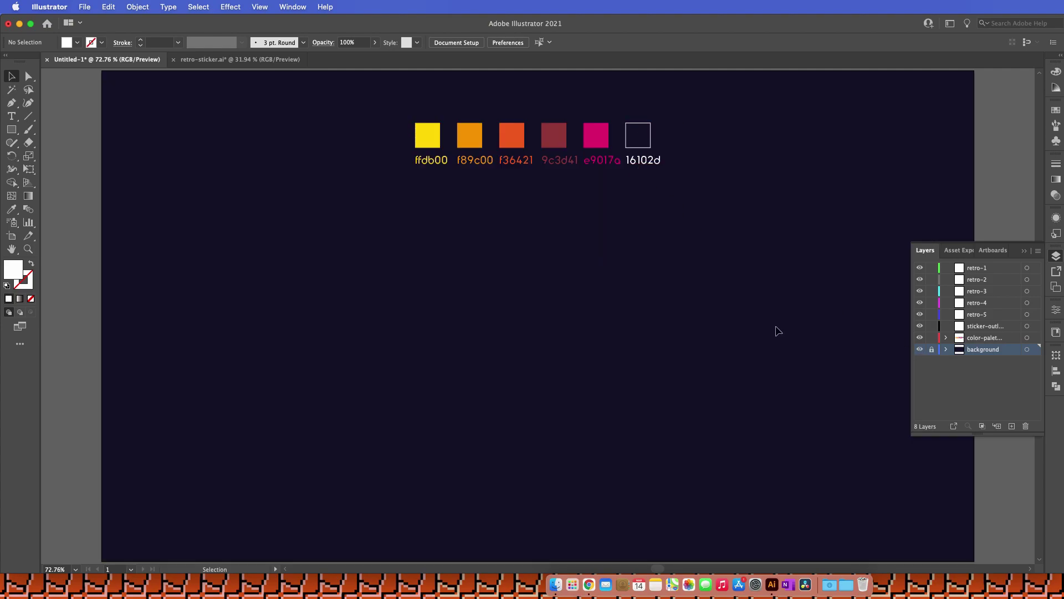
# Check the color-palette and background layers by toggling the palette's visibility and the background's lock
pyautogui.click(970, 339)
pyautogui.click(921, 337)
pyautogui.click(921, 338)
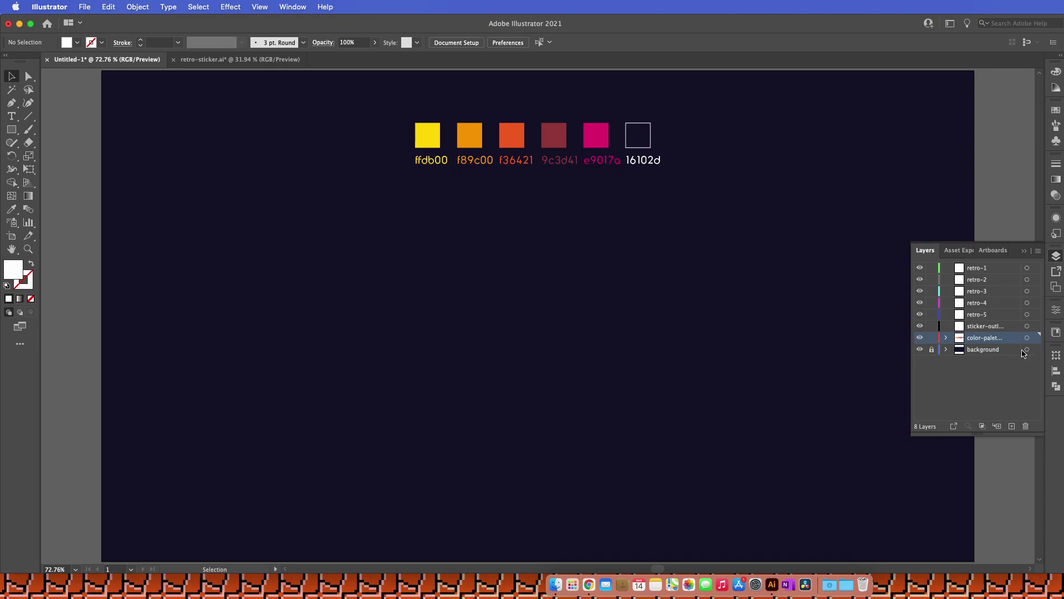
pyautogui.click(932, 350)
pyautogui.click(789, 316)
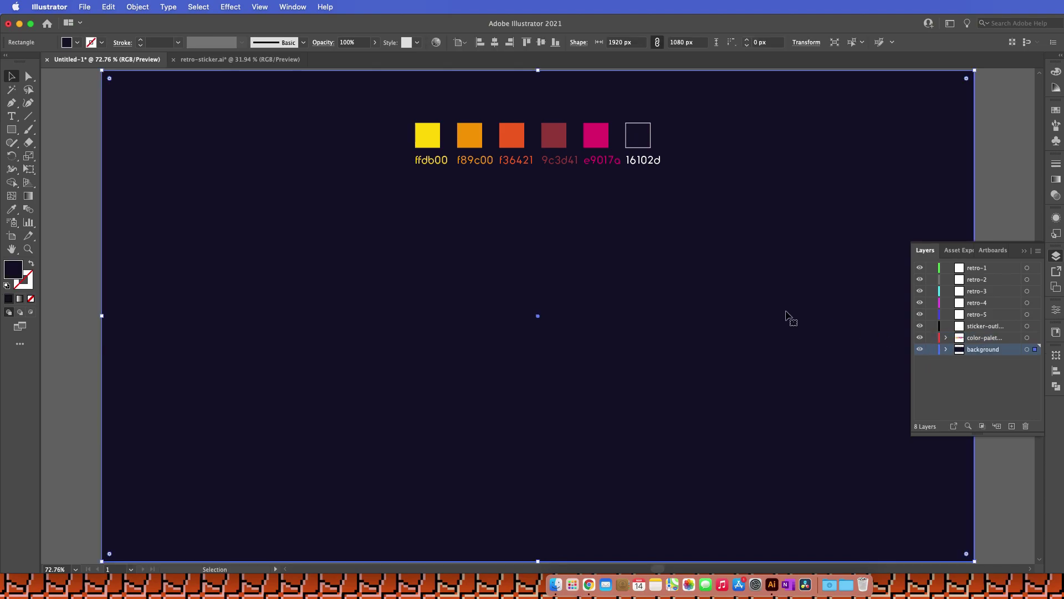
pyautogui.click(932, 350)
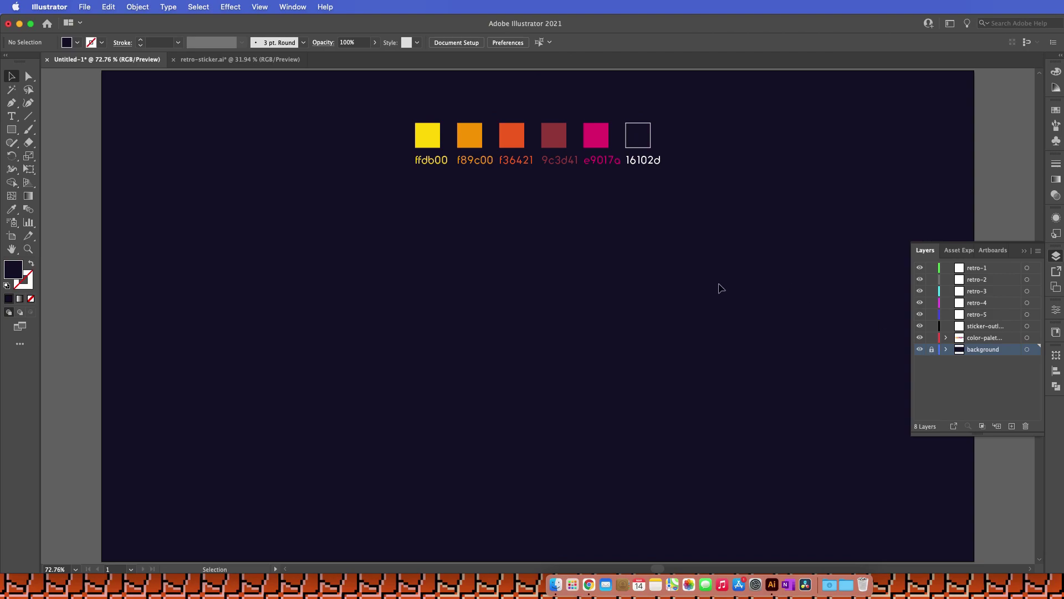
# Go through the layers from sticker-outline up to retro-1, leaving the sticker-outline layer active
pyautogui.click(986, 328)
pyautogui.click(987, 317)
pyautogui.click(988, 305)
pyautogui.click(990, 293)
pyautogui.click(990, 280)
pyautogui.click(990, 269)
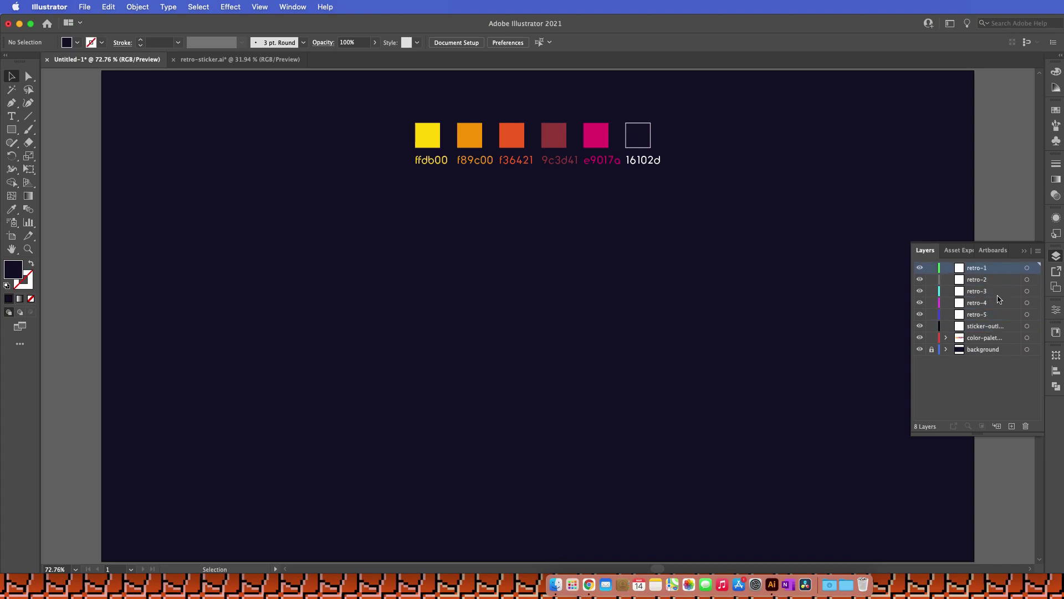
pyautogui.click(996, 315)
pyautogui.click(989, 329)
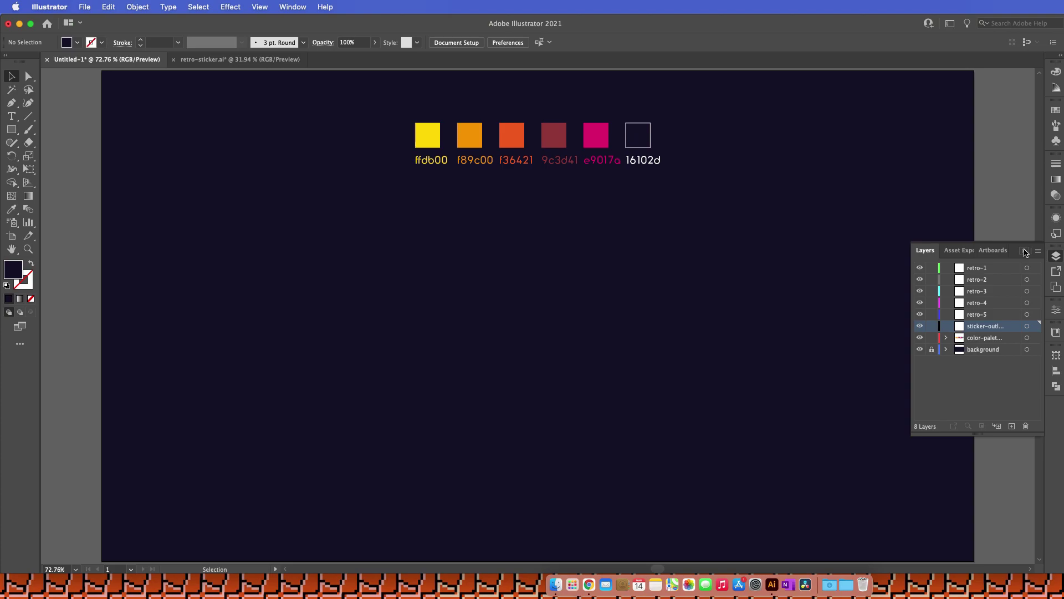
pyautogui.click(1025, 253)
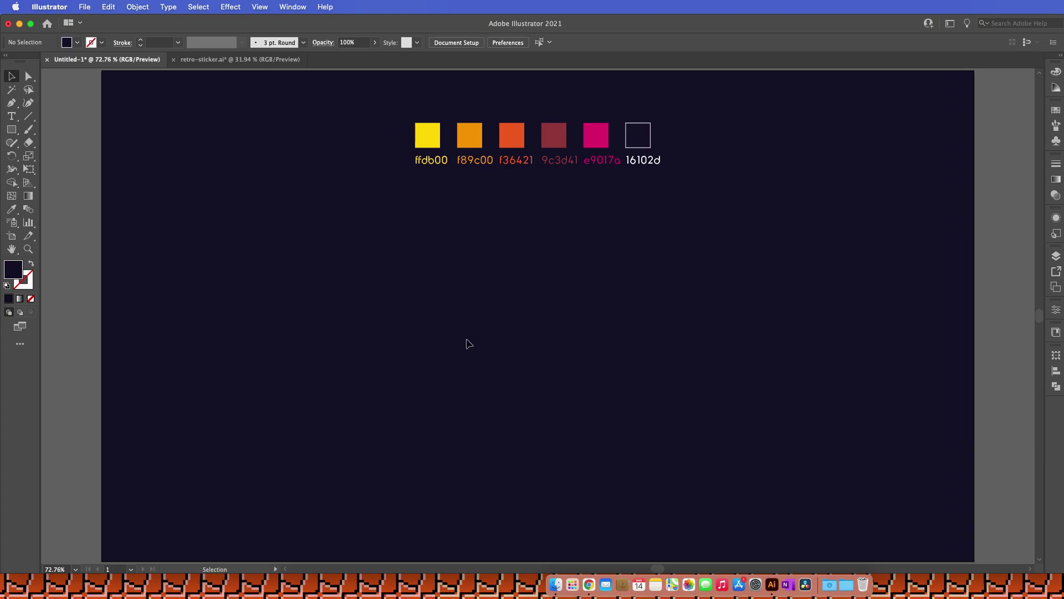
# Add the point text "Retro" in Andala Script Regular near the artboard's middle and fill it with ffffff
pyautogui.press('t')
pyautogui.click(522, 290)
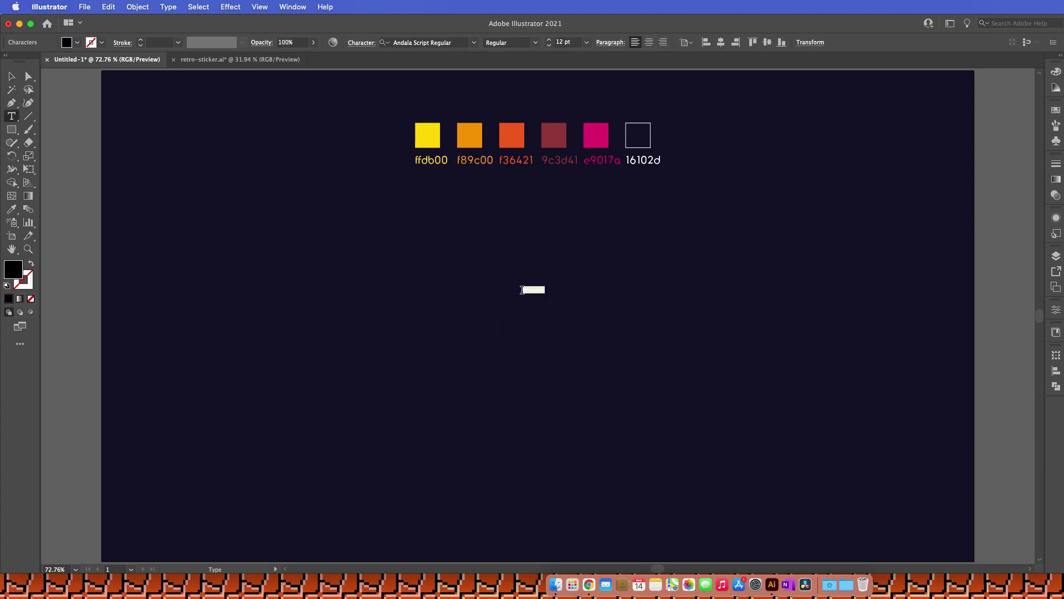
pyautogui.press('BackSpace')
pyautogui.click(11, 75)
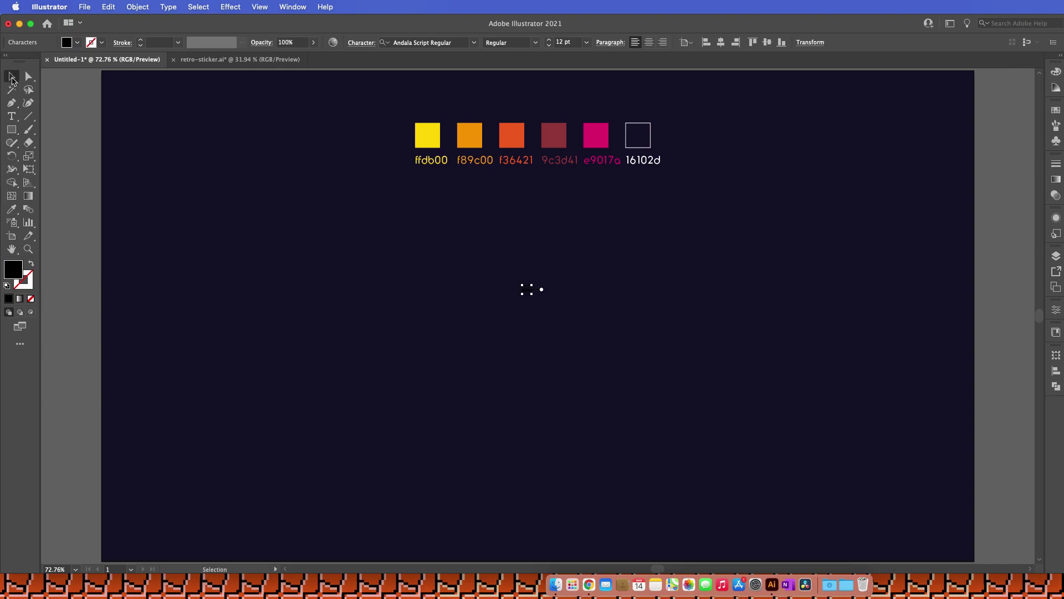
pyautogui.doubleClick(19, 282)
pyautogui.write('ffffff')
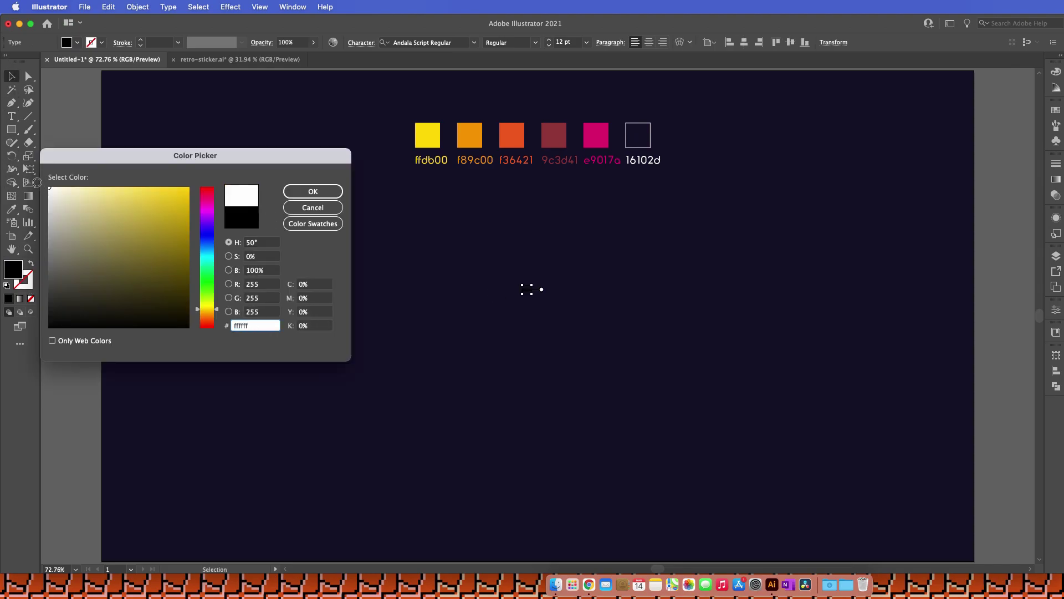
pyautogui.click(290, 191)
# Enlarge the "Retro" text to about 311 pt and center it horizontally on the artboard
pyautogui.moveTo(531, 294); pyautogui.dragTo(648, 373)
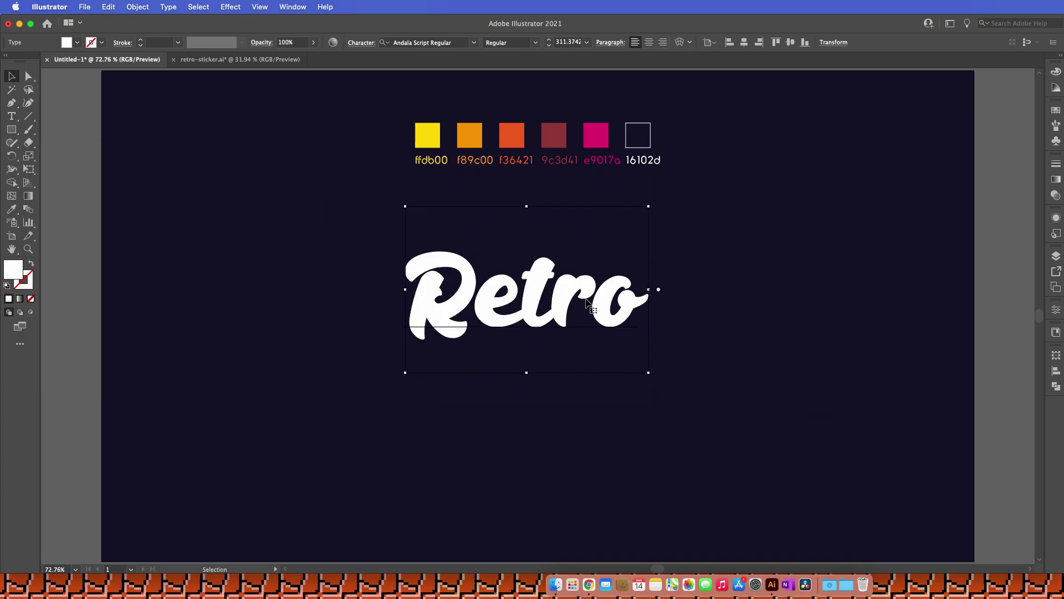
pyautogui.click(744, 43)
pyautogui.click(698, 261)
pyautogui.click(615, 281)
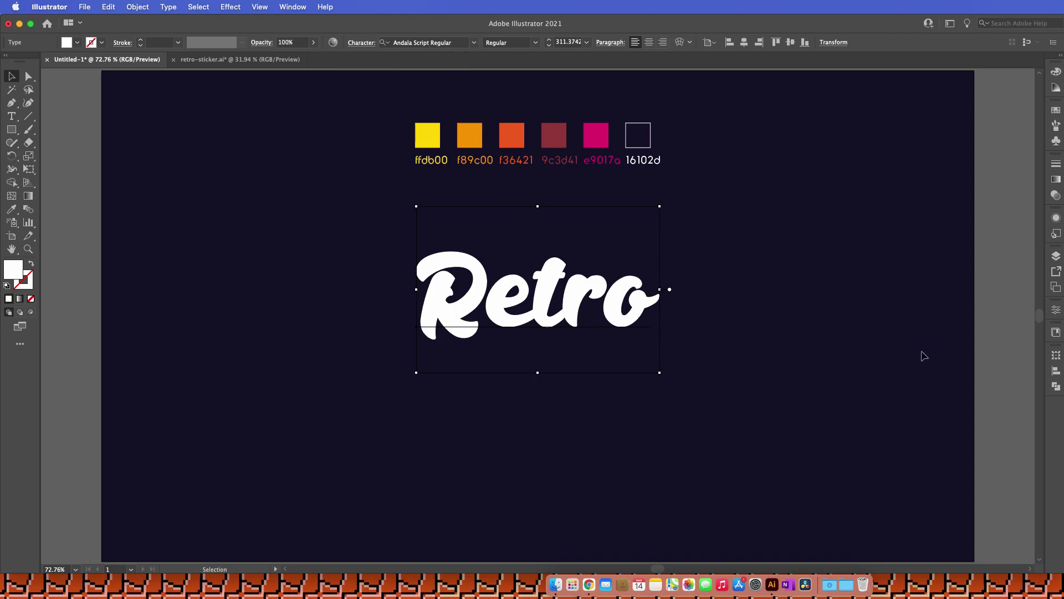
# Move the "Retro" text from the sticker-outline layer to the retro-1 layer
pyautogui.click(1056, 255)
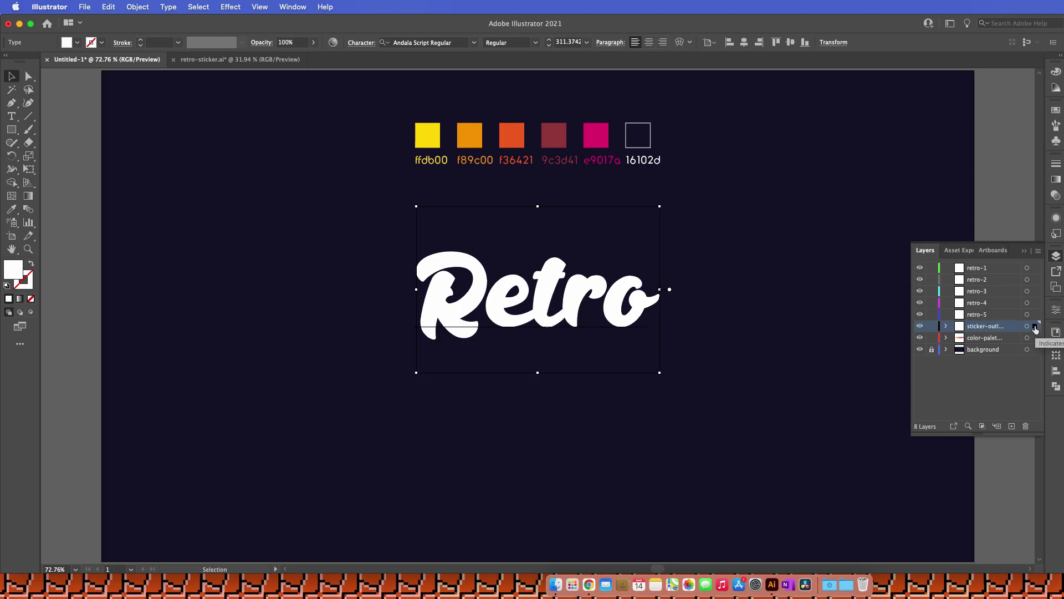
pyautogui.moveTo(1035, 329); pyautogui.dragTo(1035, 271)
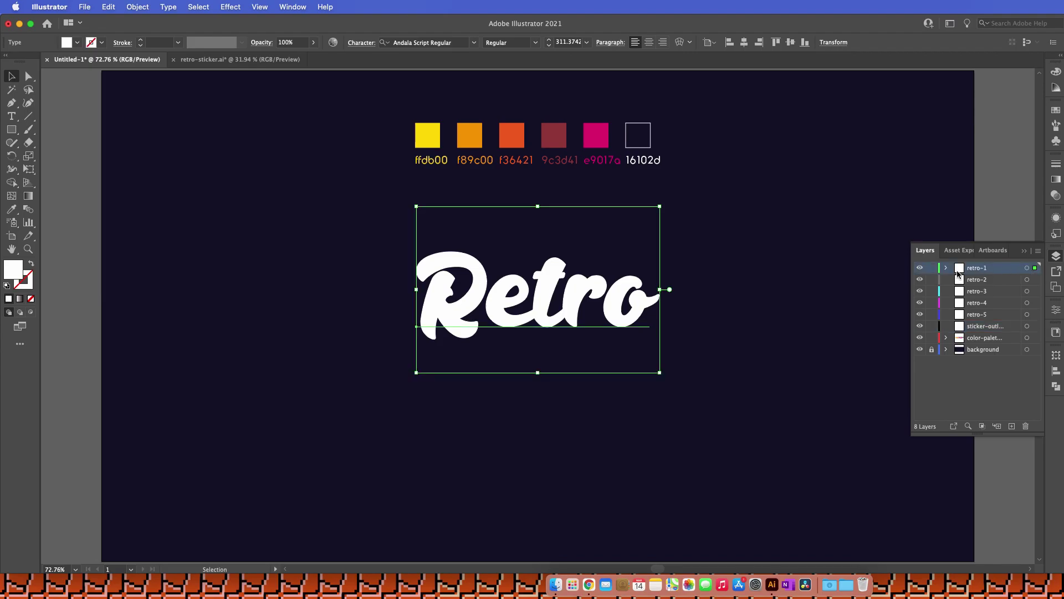
pyautogui.click(729, 314)
# Enlarge the "Retro" text proportionally to about 346 pt and move it slightly up
pyautogui.click(637, 309)
pyautogui.moveTo(660, 373); pyautogui.dragTo(676, 384)
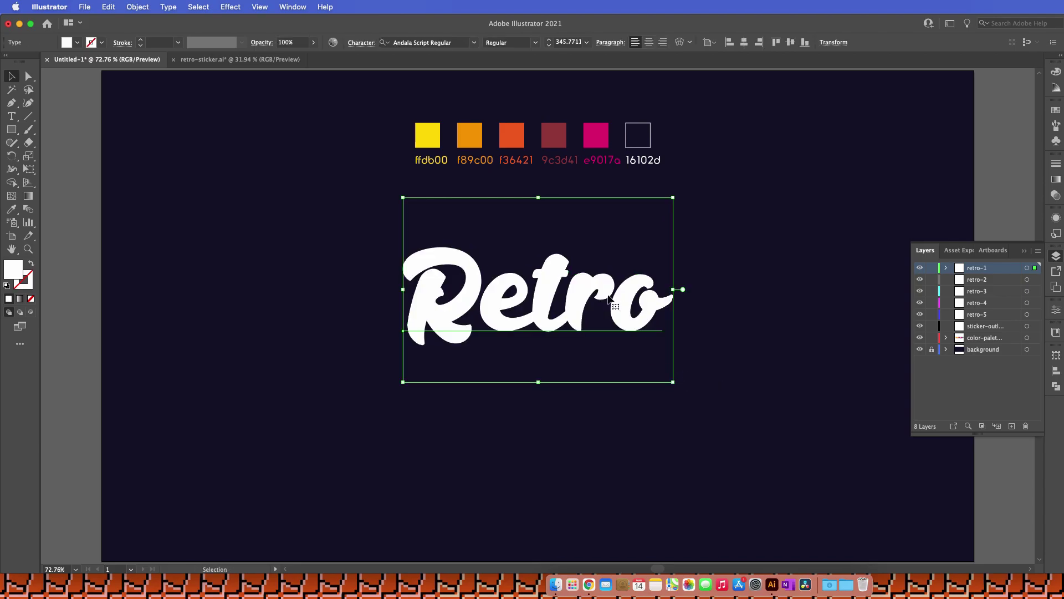
pyautogui.click(735, 273)
pyautogui.click(651, 278)
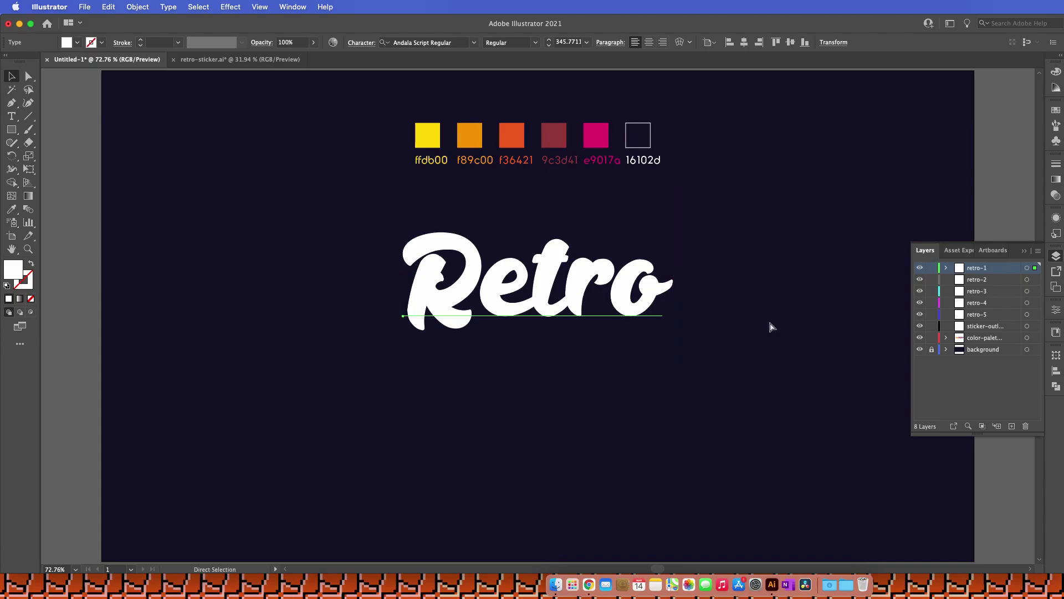
# Convert the "Retro" text to outlines and move the group slightly up
pyautogui.press('shift+super+o')
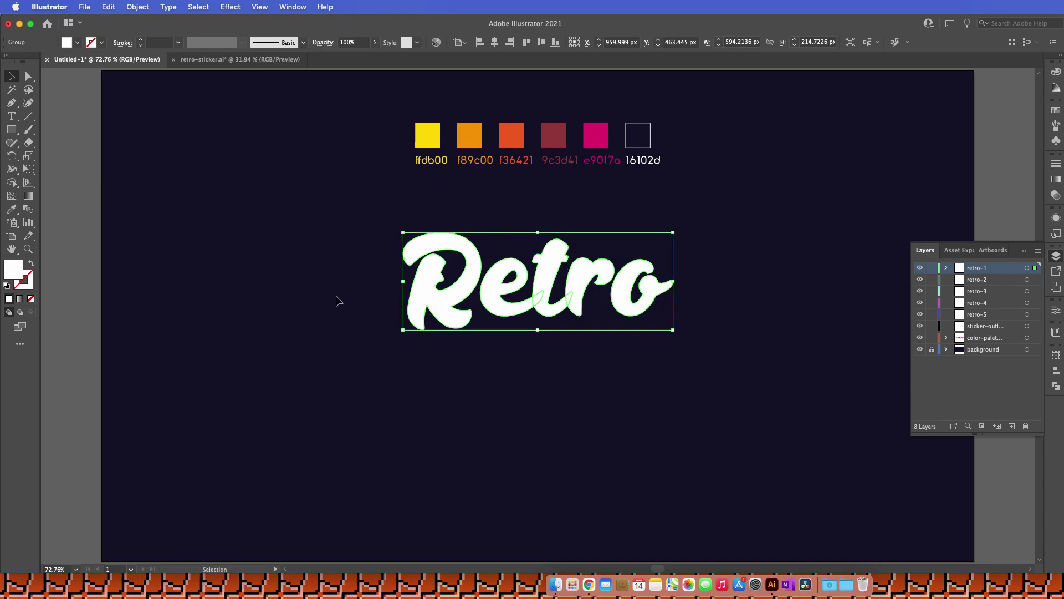
pyautogui.moveTo(458, 278)
pyautogui.mouseDown()
pyautogui.moveTo(467, 272)
pyautogui.moveTo(458, 274)
pyautogui.mouseUp()
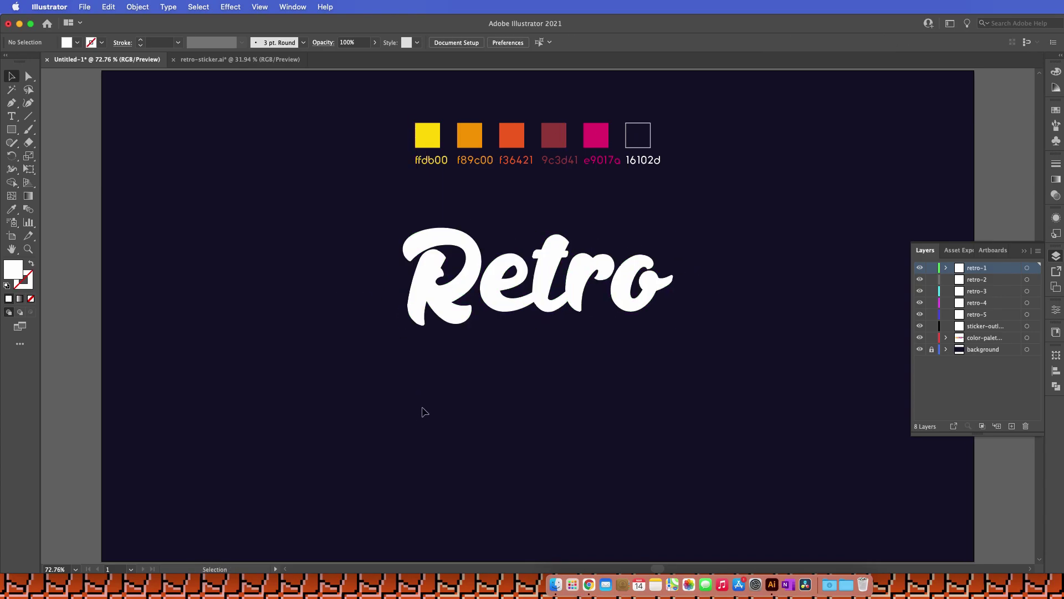
pyautogui.click(823, 288)
# Duplicate the outlined lettering onto the retro-2 layer and offset the copy 10 px down and 10 px right
pyautogui.click(618, 277)
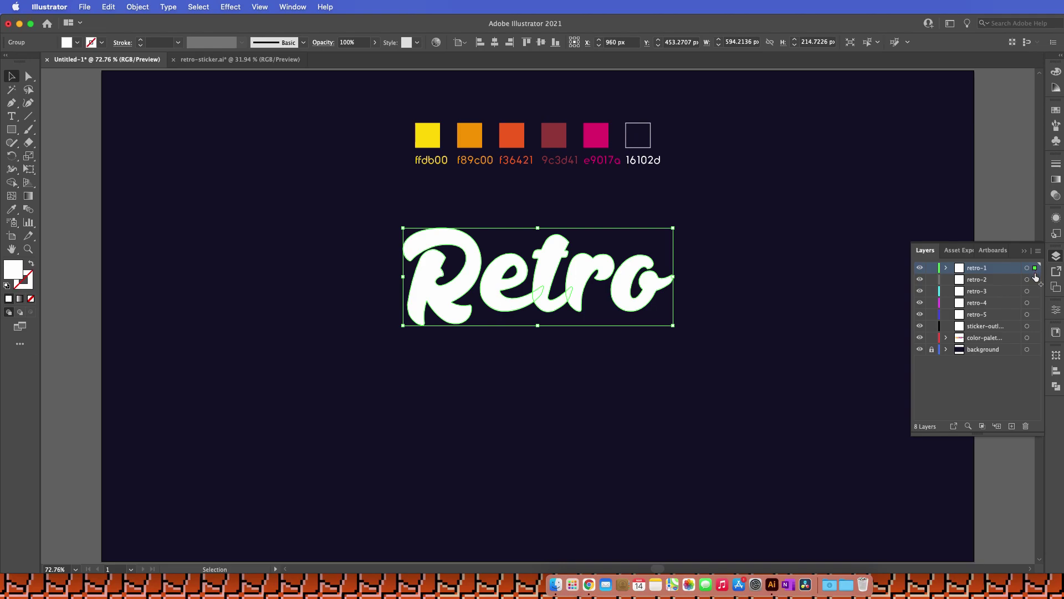
pyautogui.moveTo(1035, 282); pyautogui.dragTo(1035, 281)
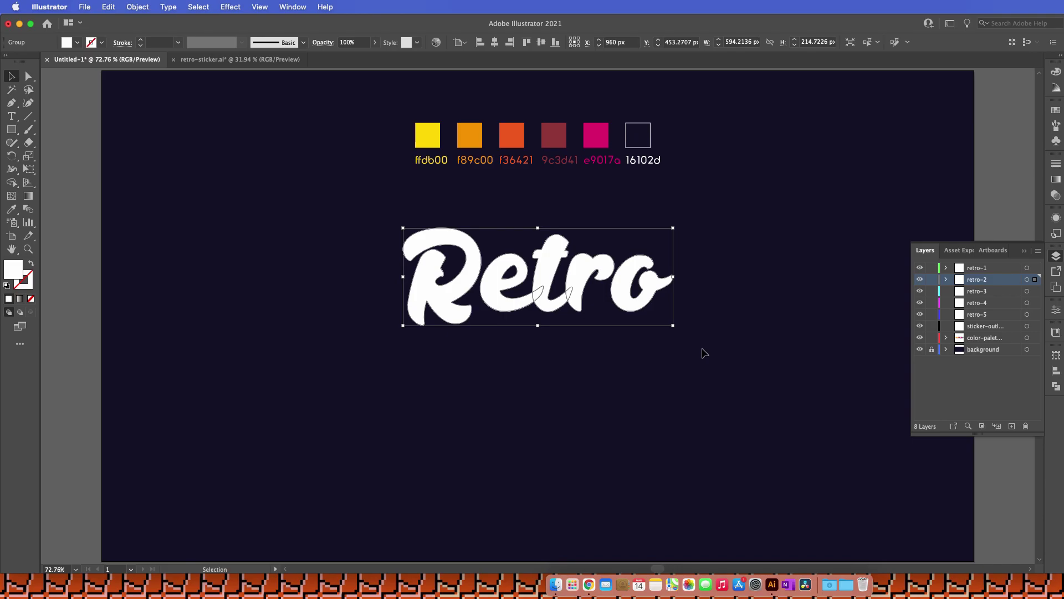
pyautogui.hotkey('shift', 'Down')
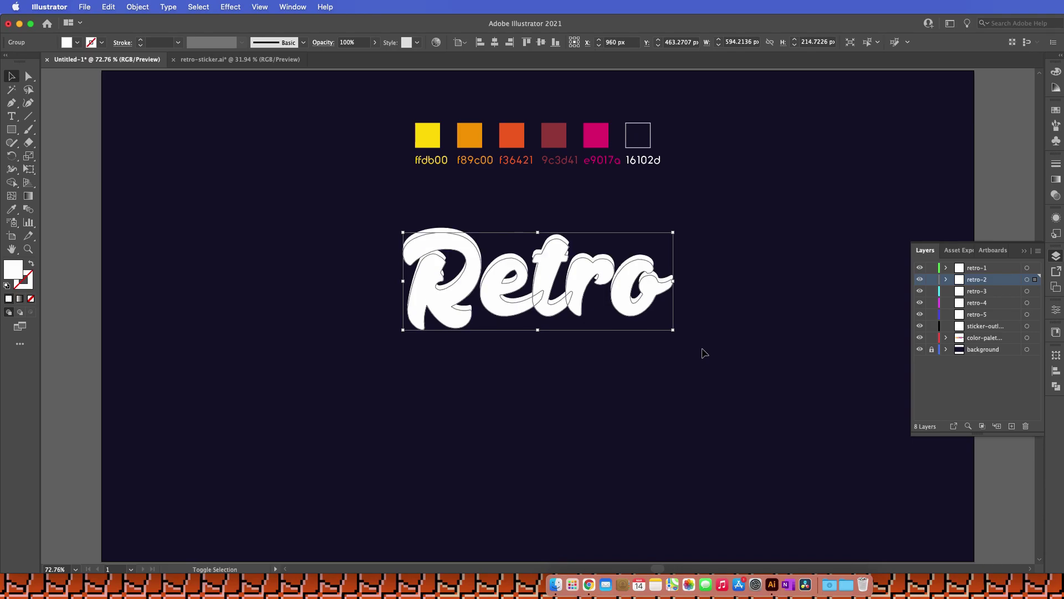
pyautogui.hotkey('shift', 'Right')
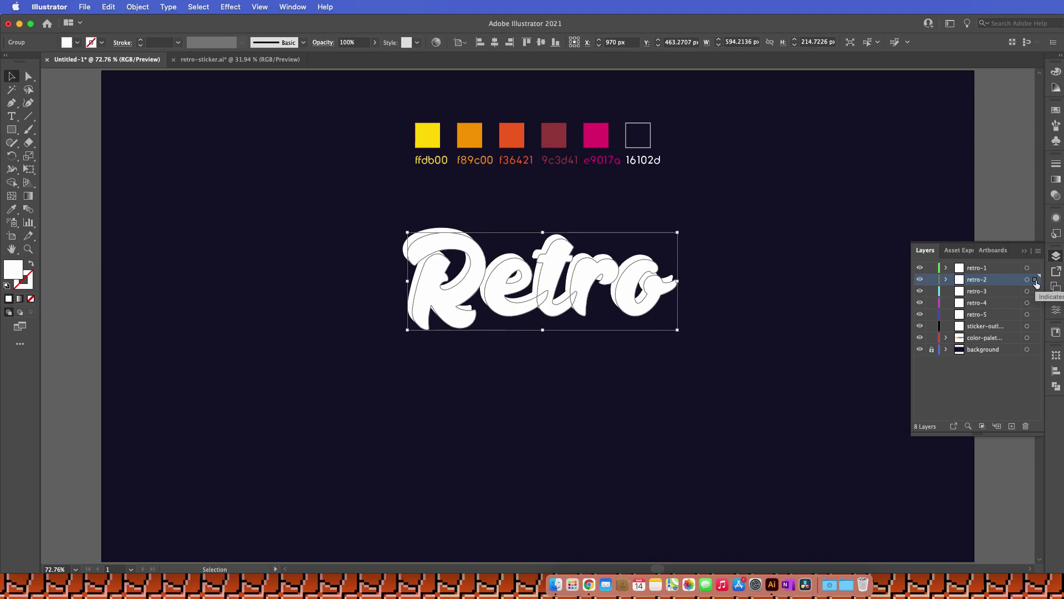
# Duplicate the retro-2 lettering onto the retro-3 layer and offset the copy 10 px down and 10 px right
pyautogui.moveTo(1036, 279); pyautogui.dragTo(1036, 292)
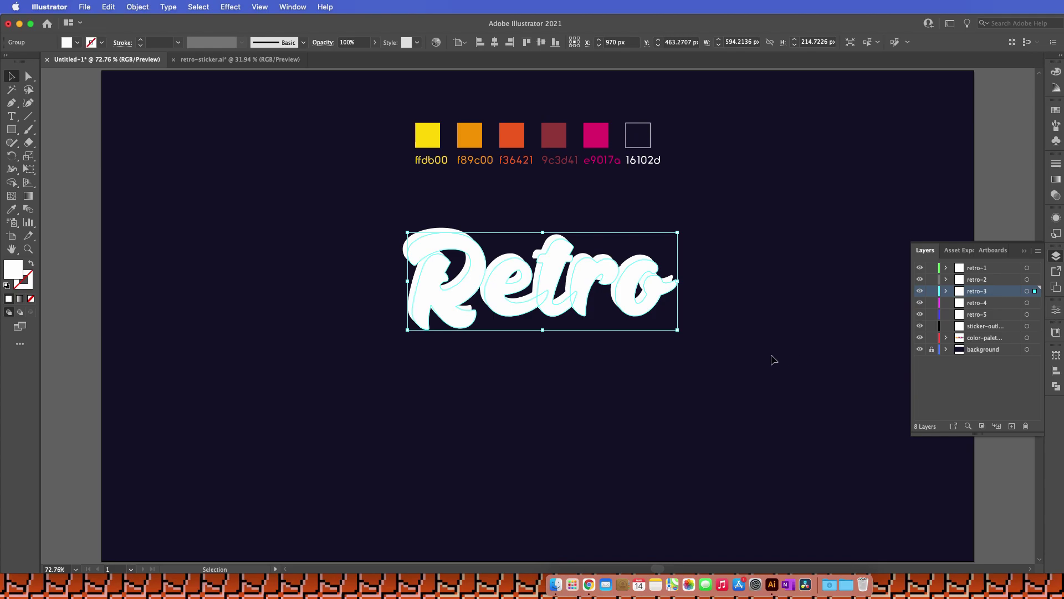
pyautogui.hotkey('shift', 'Down')
pyautogui.hotkey('shift', 'Right')
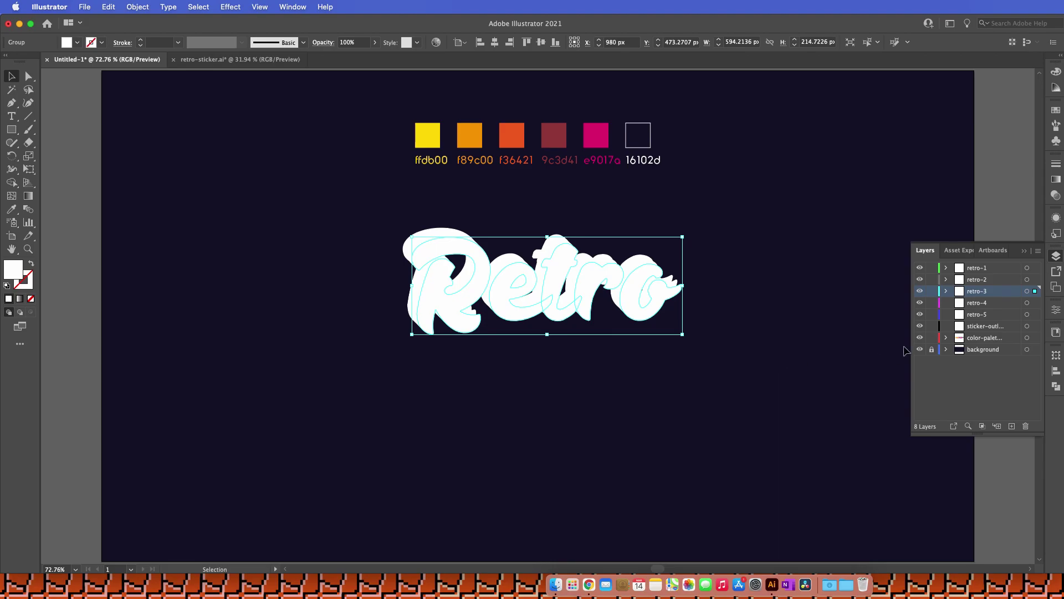
# Duplicate the retro-3 lettering onto the retro-4 layer and offset the copy 10 px down and 10 px right
pyautogui.moveTo(1037, 294); pyautogui.dragTo(1036, 306)
pyautogui.hotkey('shift', 'Down')
pyautogui.hotkey('shift', 'Right')
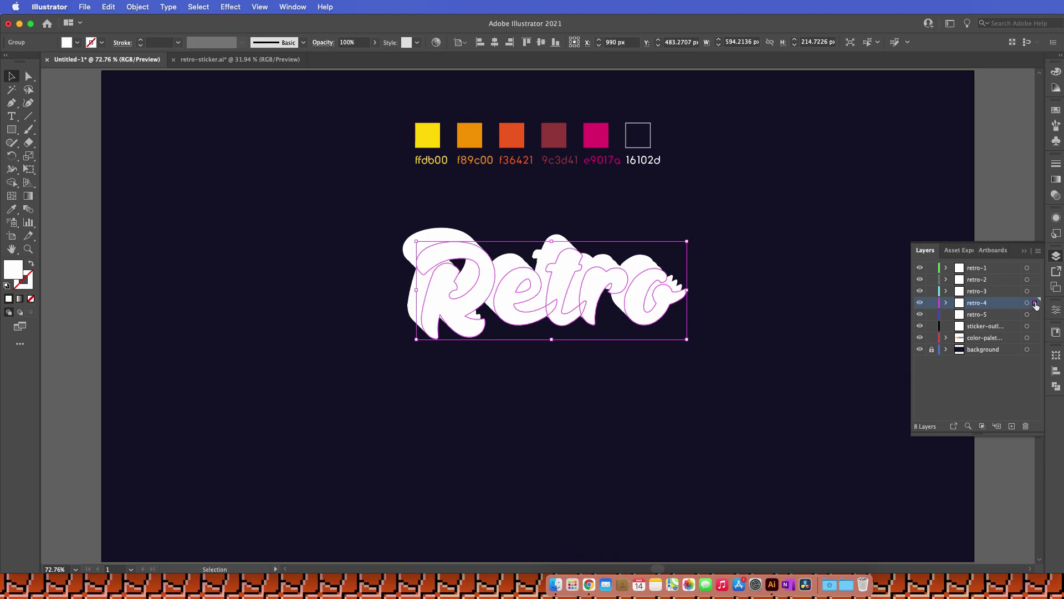
# Duplicate the retro-4 lettering onto the retro-5 layer and offset the copy 10 px down and 10 px right
pyautogui.moveTo(1036, 306); pyautogui.dragTo(1036, 316)
pyautogui.hotkey('shift', 'Down')
pyautogui.hotkey('shift', 'Right')
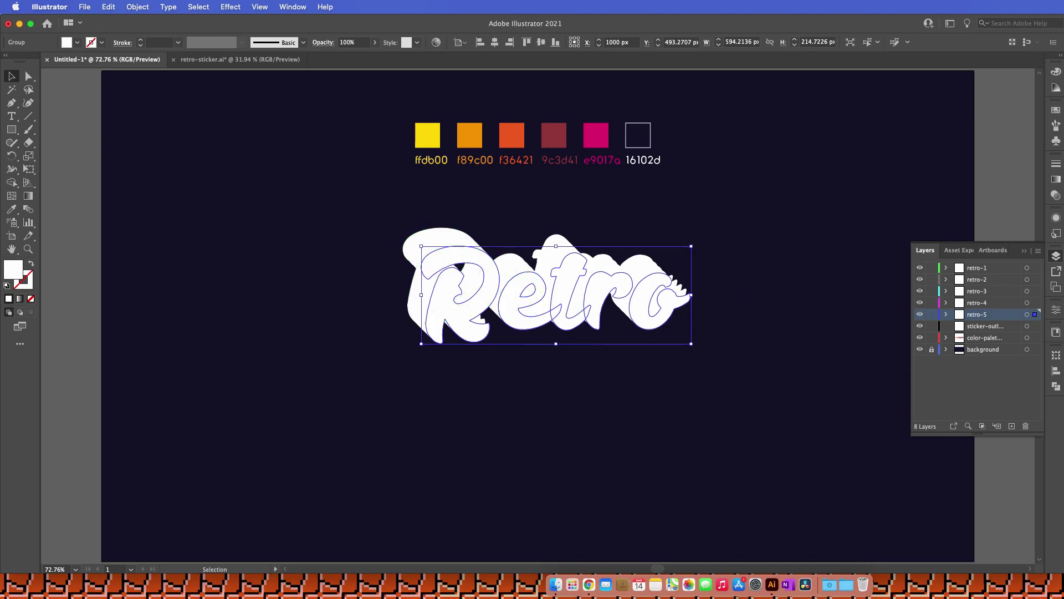
# Fill the retro-5 lettering with the e9017a swatch color and the retro-4 lettering with 9c3d41
pyautogui.click(1027, 314)
pyautogui.press('i')
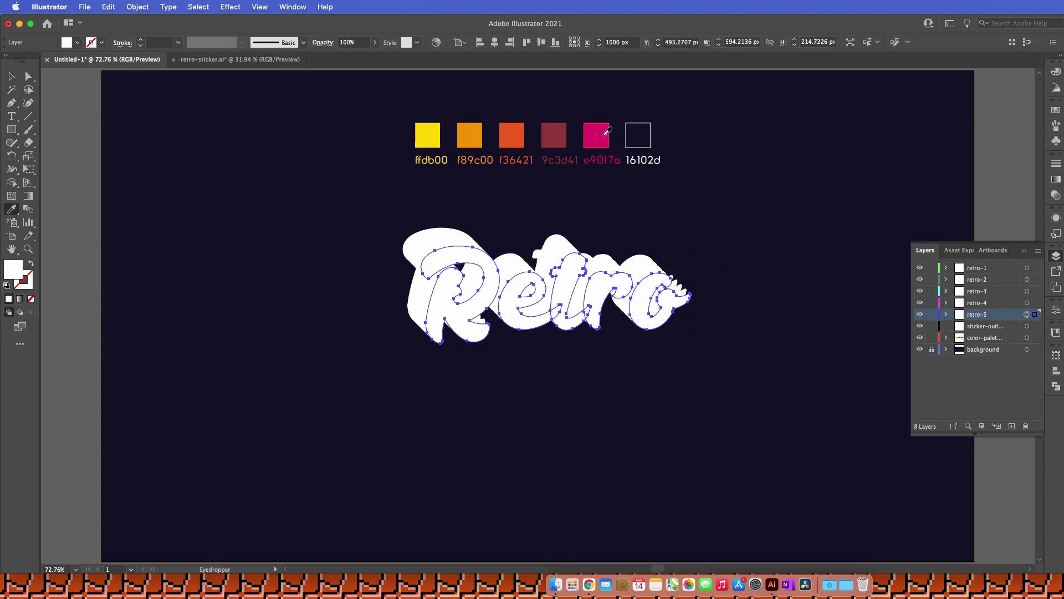
pyautogui.click(600, 131)
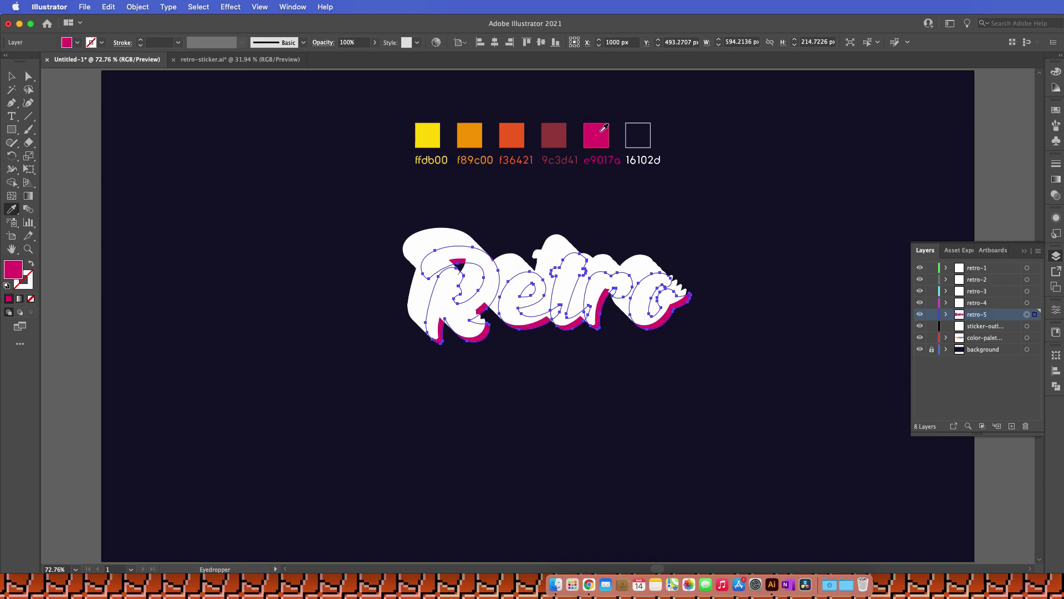
pyautogui.click(1027, 303)
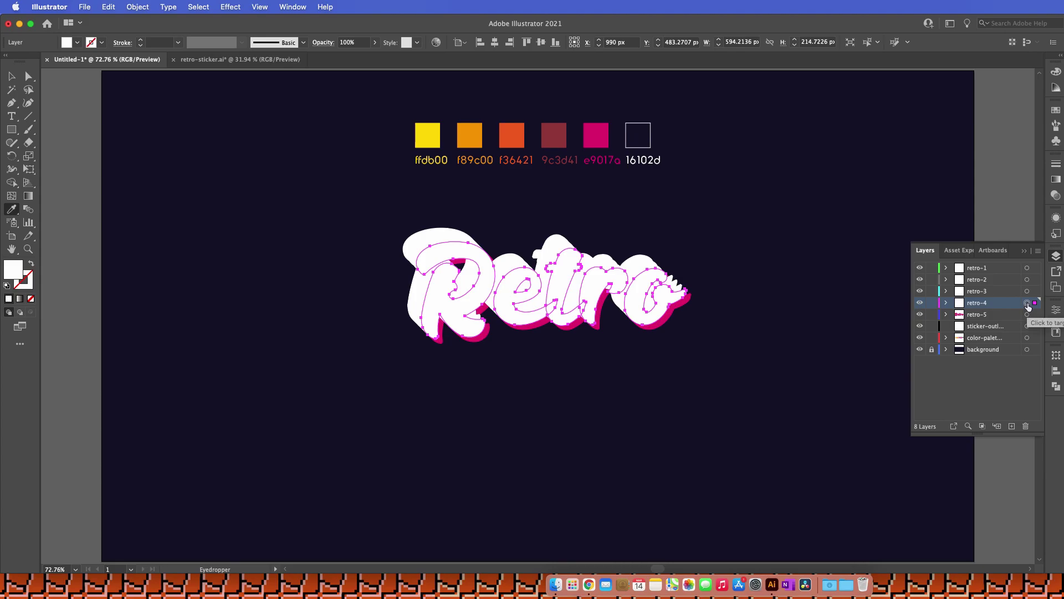
pyautogui.click(554, 137)
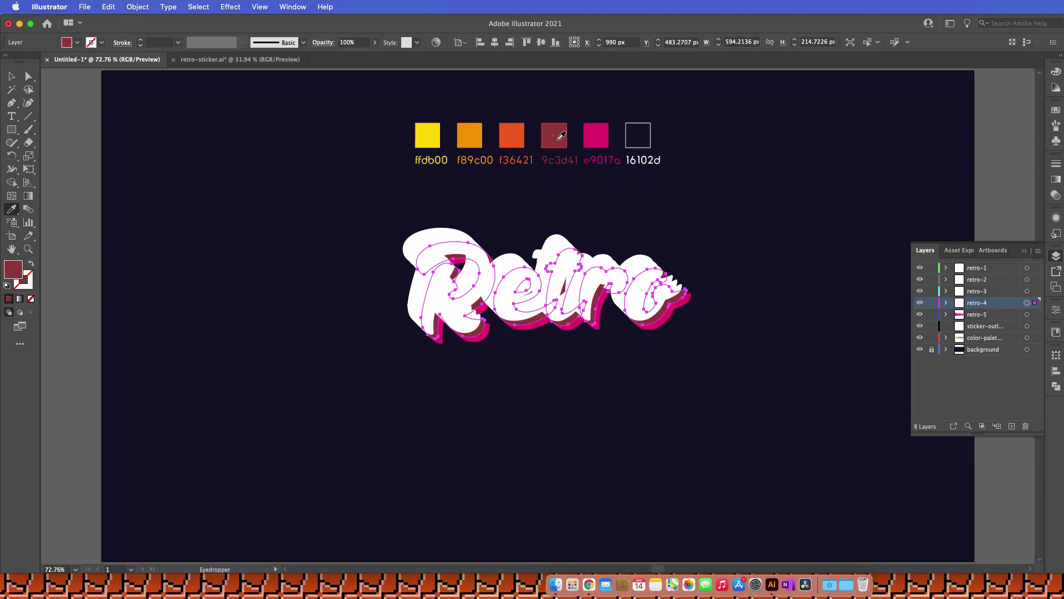
# Fill the retro-3 lettering with the f36421 swatch color and the retro-2 lettering with f89c00
pyautogui.click(1027, 291)
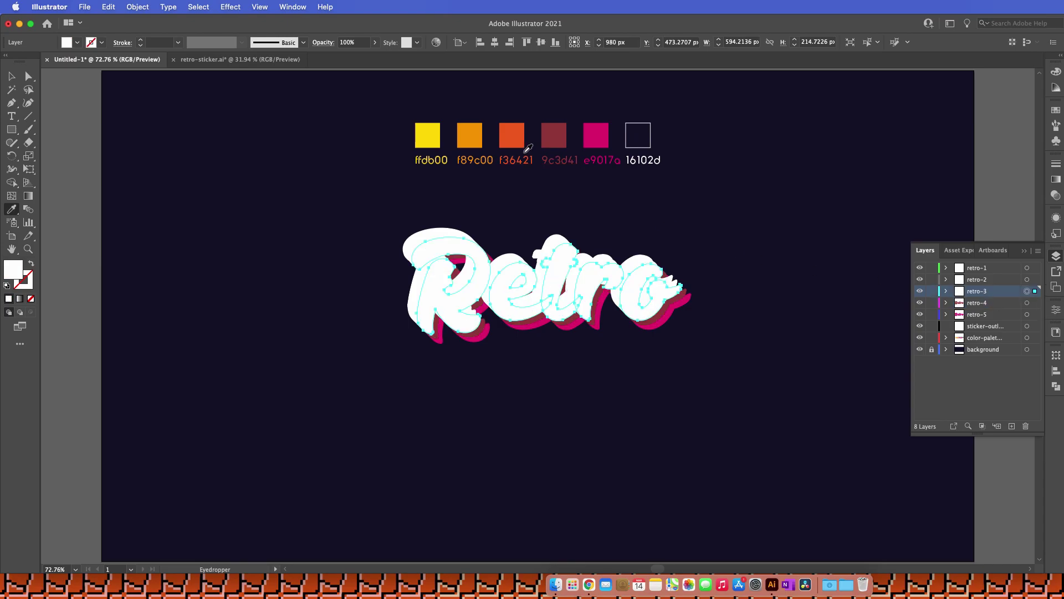
pyautogui.click(513, 135)
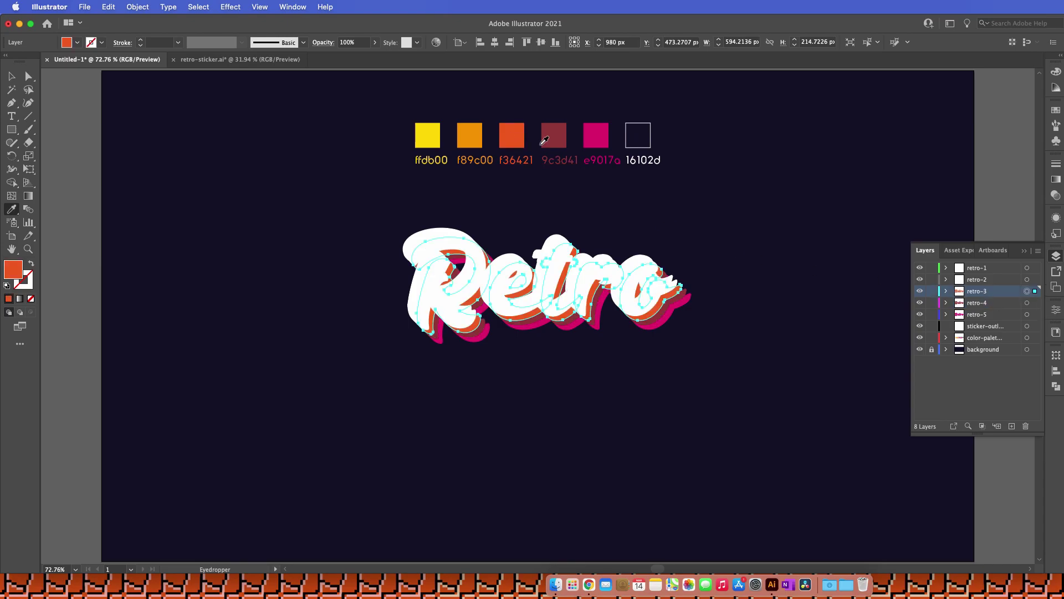
pyautogui.click(1027, 279)
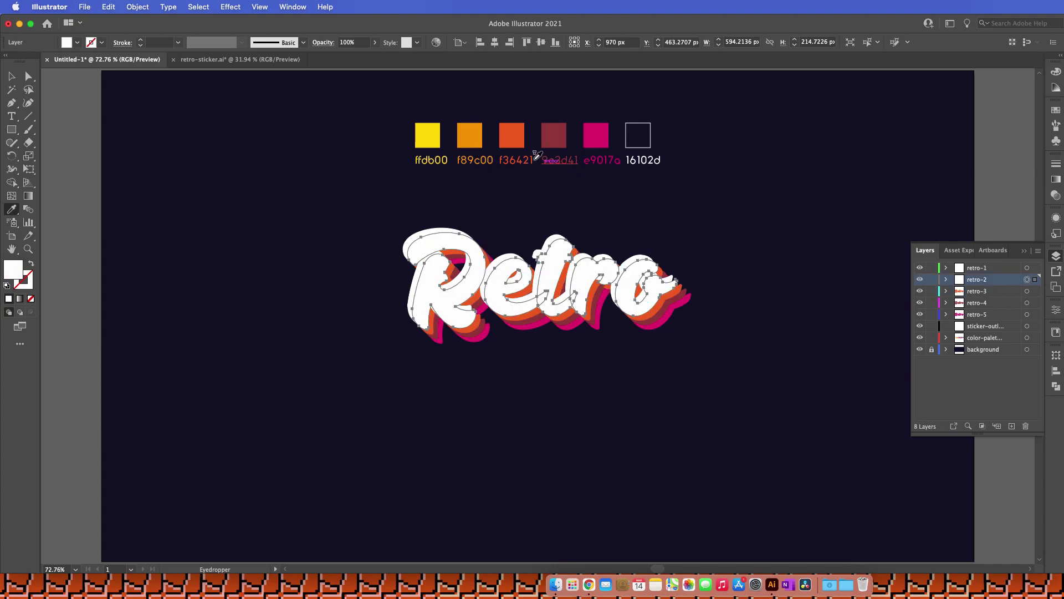
pyautogui.click(480, 129)
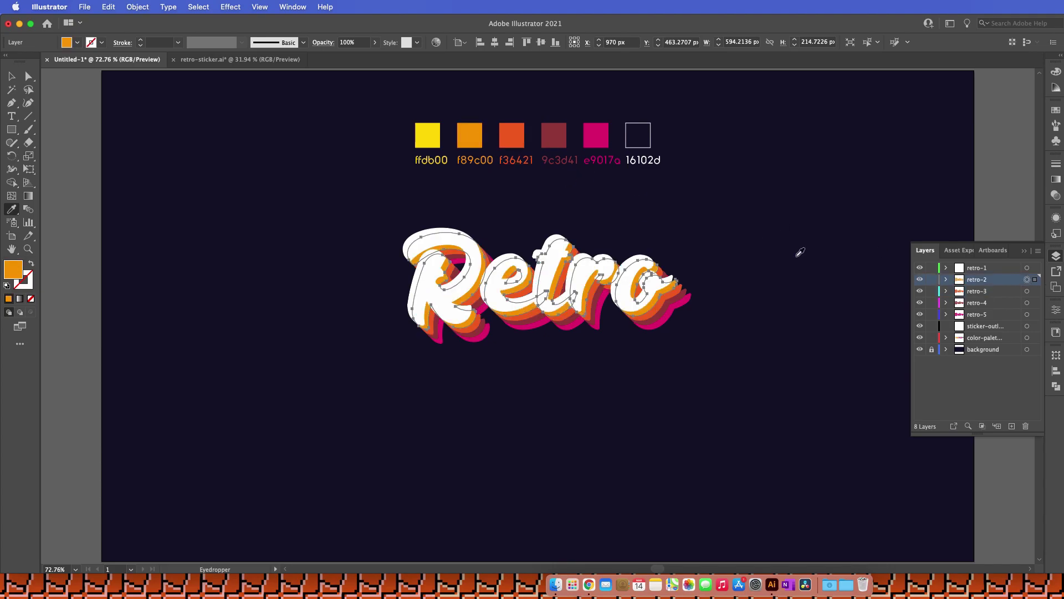
# Fill the retro-1 lettering with the ffdb00 swatch color and deselect it
pyautogui.click(1029, 269)
pyautogui.click(427, 135)
pyautogui.press('v')
pyautogui.click(491, 396)
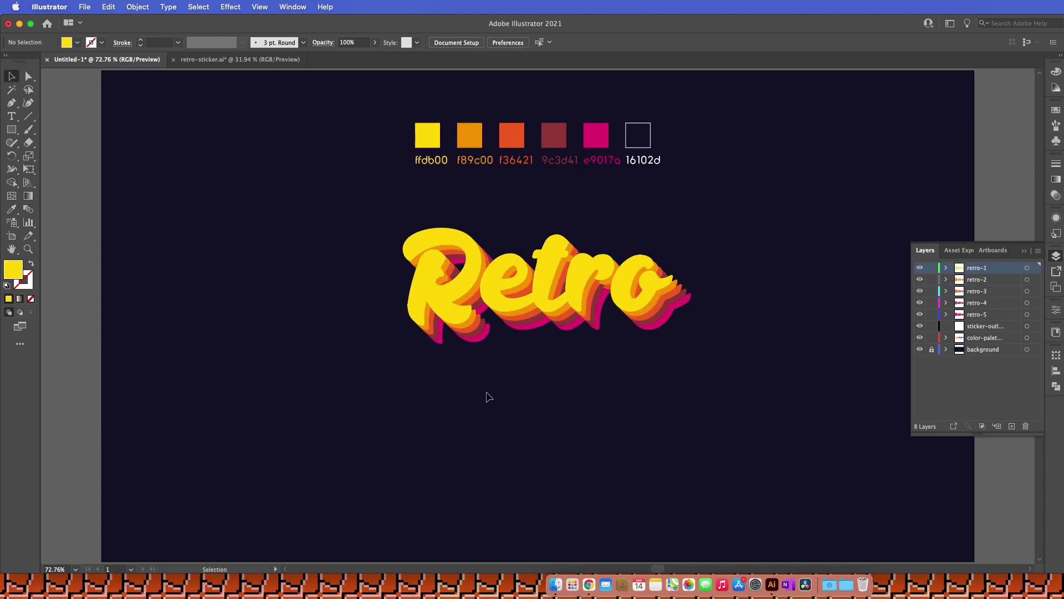
# Duplicate all five colored Retro letterings together, place the copy below the original, and transfer it to the sticker outline layer
pyautogui.moveTo(373, 214); pyautogui.dragTo(769, 381)
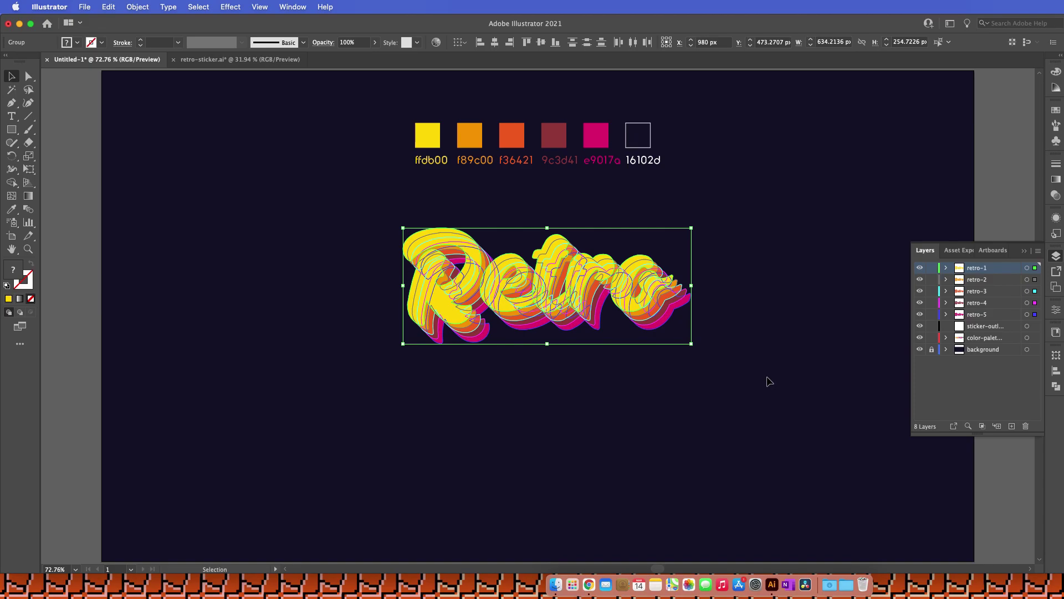
pyautogui.press('super+c')
pyautogui.press('super+v')
pyautogui.moveTo(560, 334); pyautogui.dragTo(561, 455)
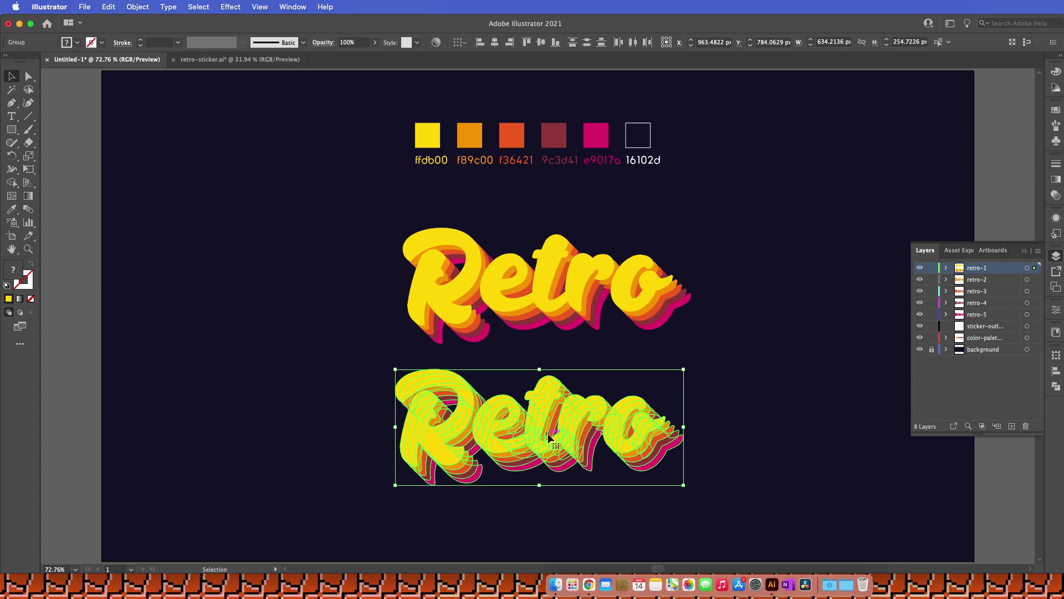
pyautogui.press('a')
pyautogui.press('v')
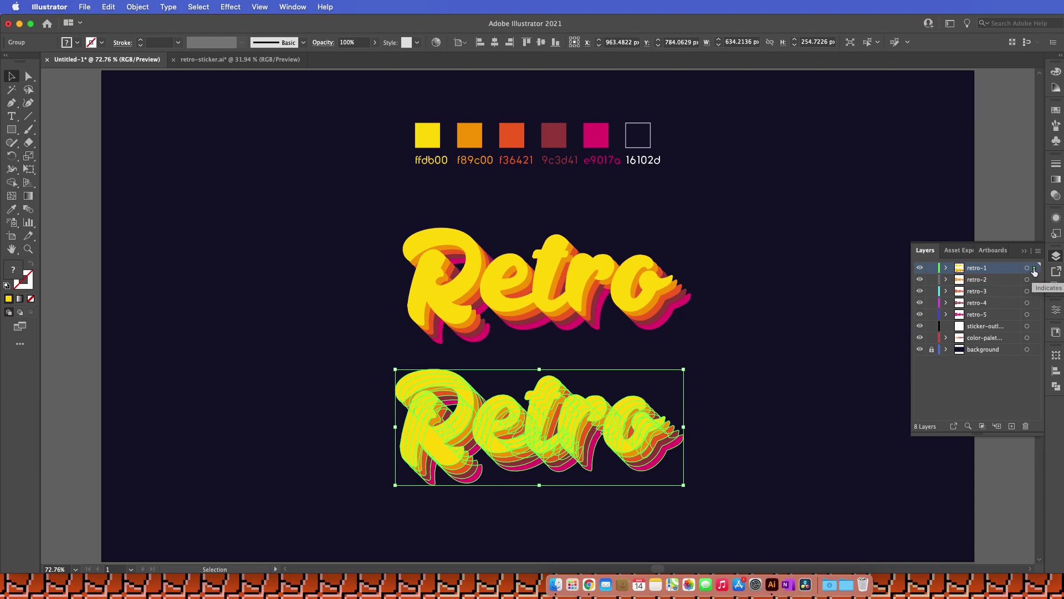
pyautogui.moveTo(1035, 272); pyautogui.dragTo(1036, 327)
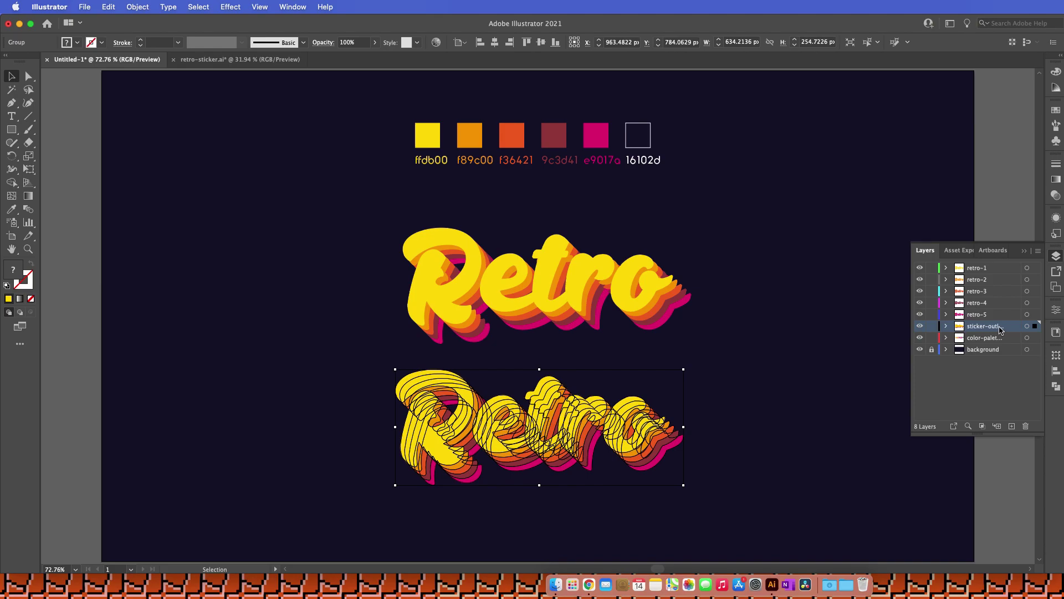
# Merge all the shapes of the lower Retro copy into one solid silhouette with the Shape Builder tool
pyautogui.click(753, 382)
pyautogui.click(675, 435)
pyautogui.hotkey('shift', 'm')
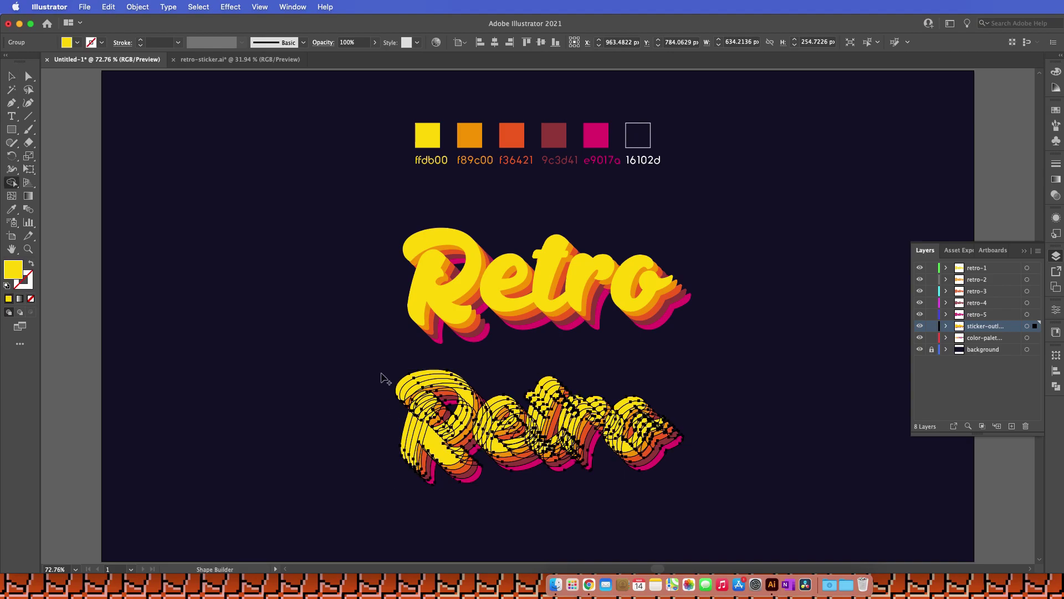
pyautogui.moveTo(388, 368)
pyautogui.mouseDown()
pyautogui.moveTo(426, 406)
pyautogui.moveTo(521, 455)
pyautogui.moveTo(738, 496)
pyautogui.mouseUp()
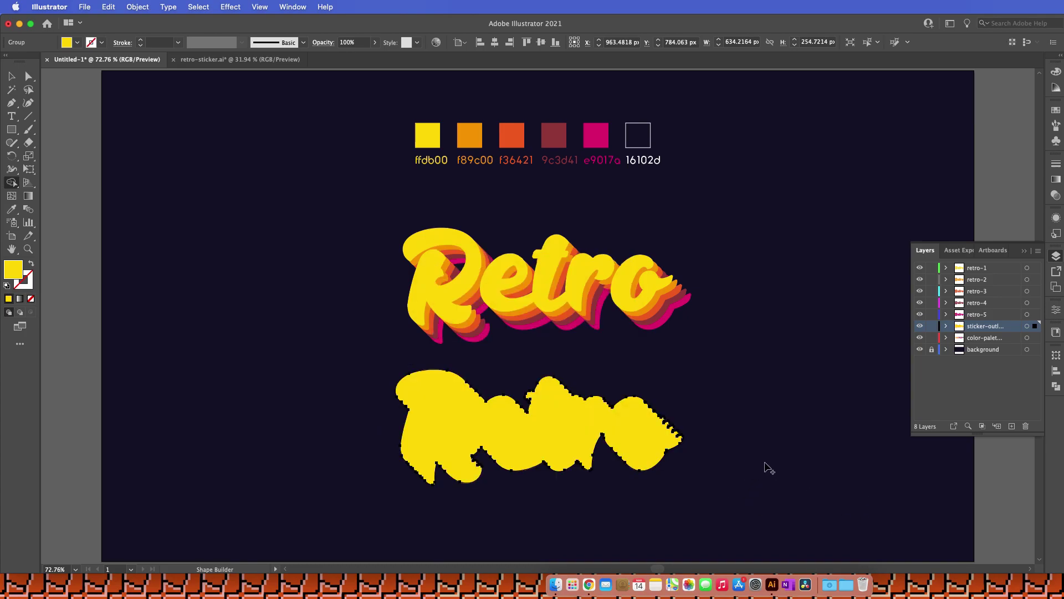
pyautogui.press('v')
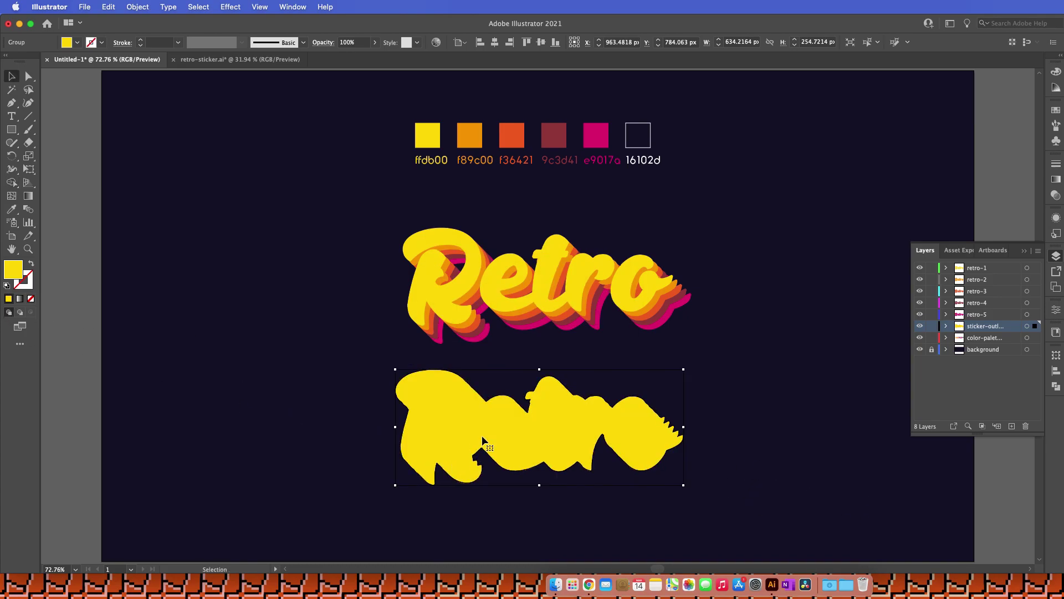
# Change the fill color of the merged lower silhouette to white
pyautogui.doubleClick(15, 274)
pyautogui.click(49, 189)
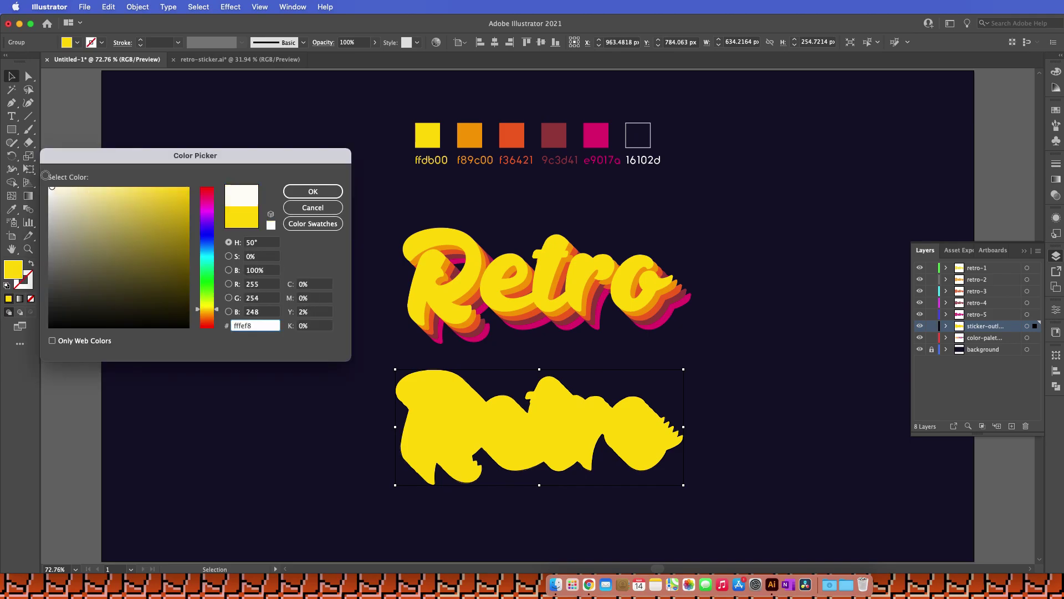
pyautogui.click(313, 192)
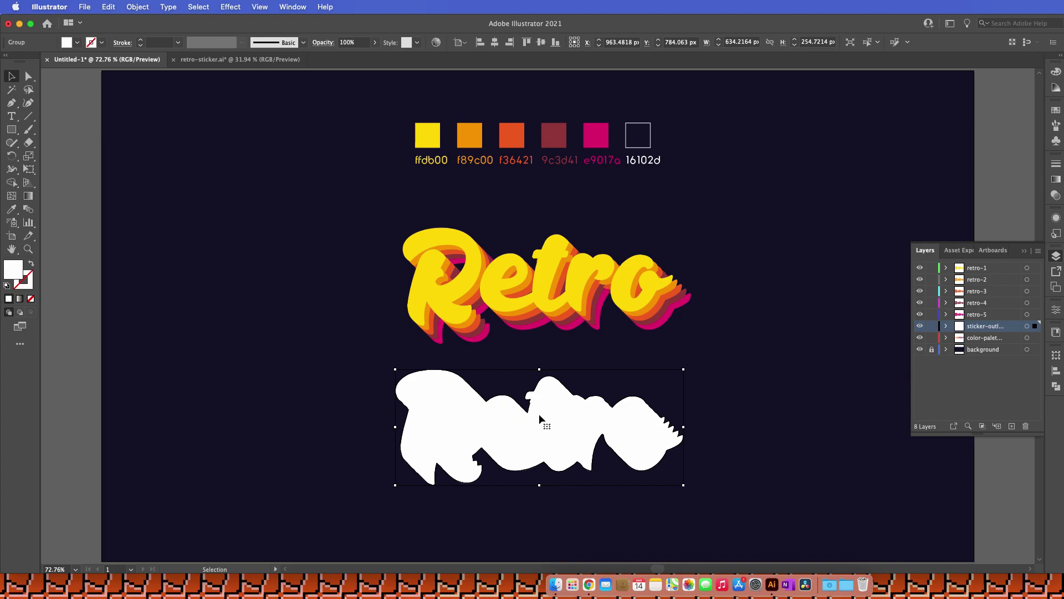
# Apply Offset Path to the white silhouette with a 15 px offset, round joins and a miter limit of 4
pyautogui.click(134, 5)
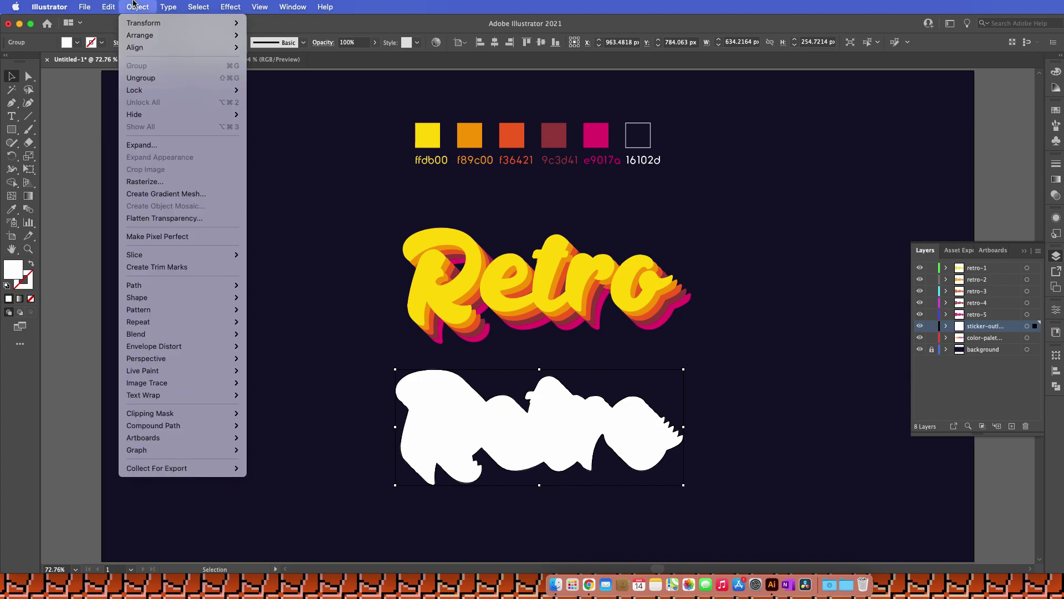
pyautogui.moveTo(166, 285)
pyautogui.click(288, 328)
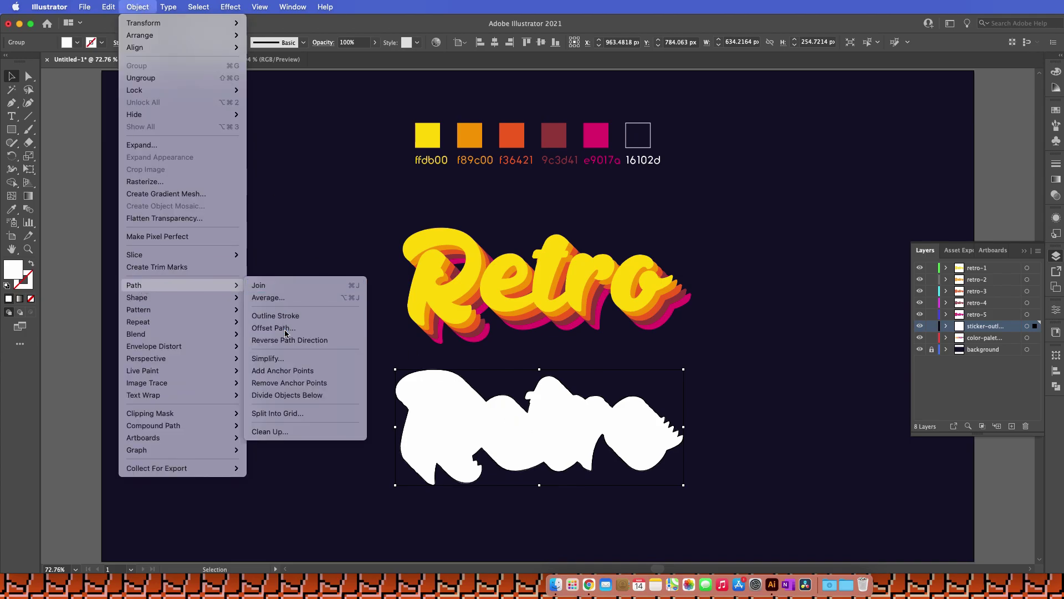
pyautogui.click(819, 269)
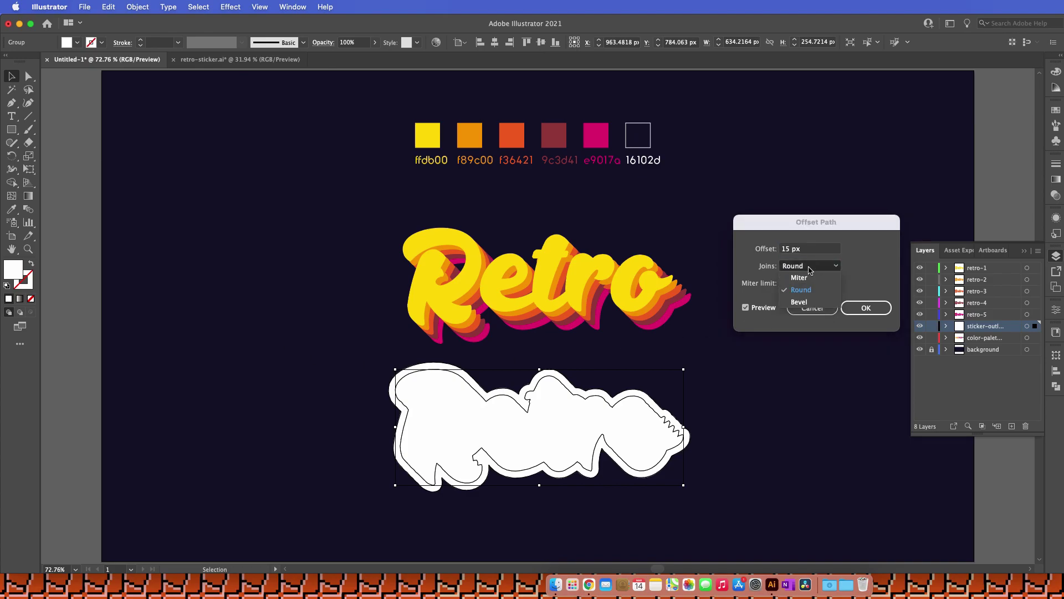
pyautogui.click(808, 279)
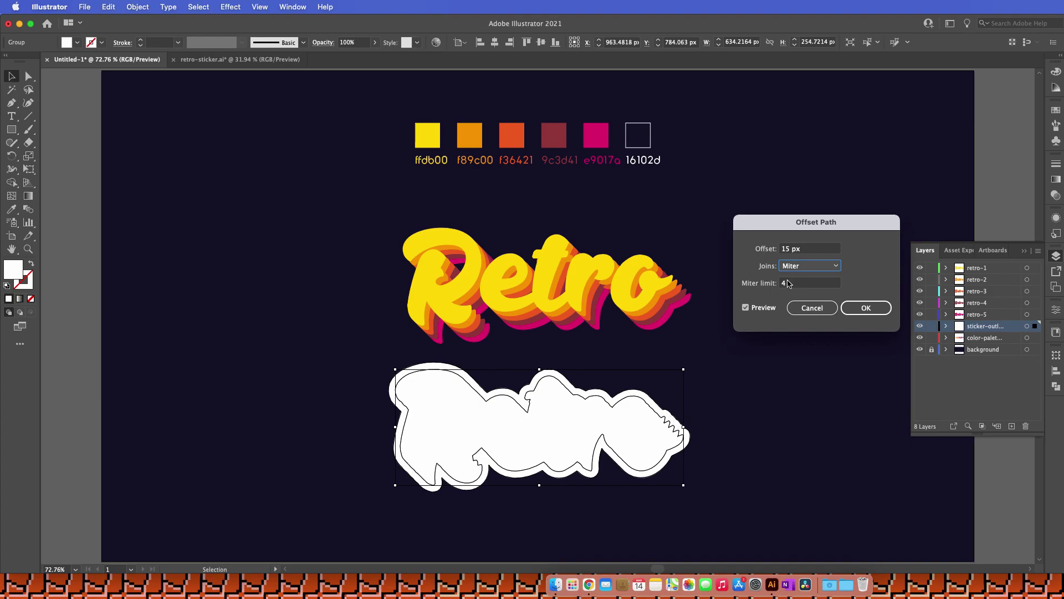
pyautogui.click(801, 266)
pyautogui.click(807, 281)
pyautogui.click(867, 309)
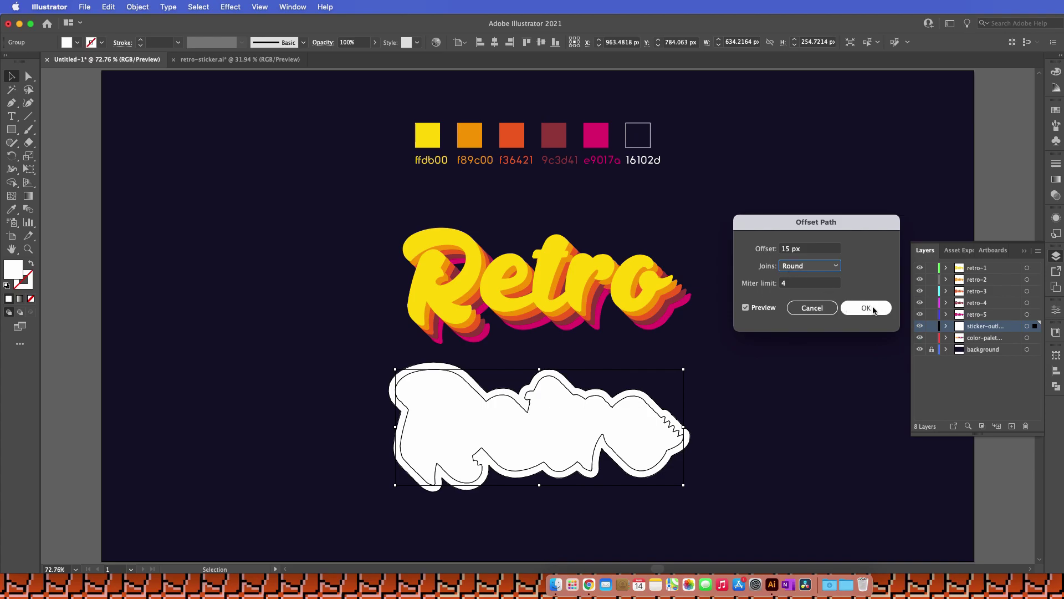
pyautogui.click(875, 310)
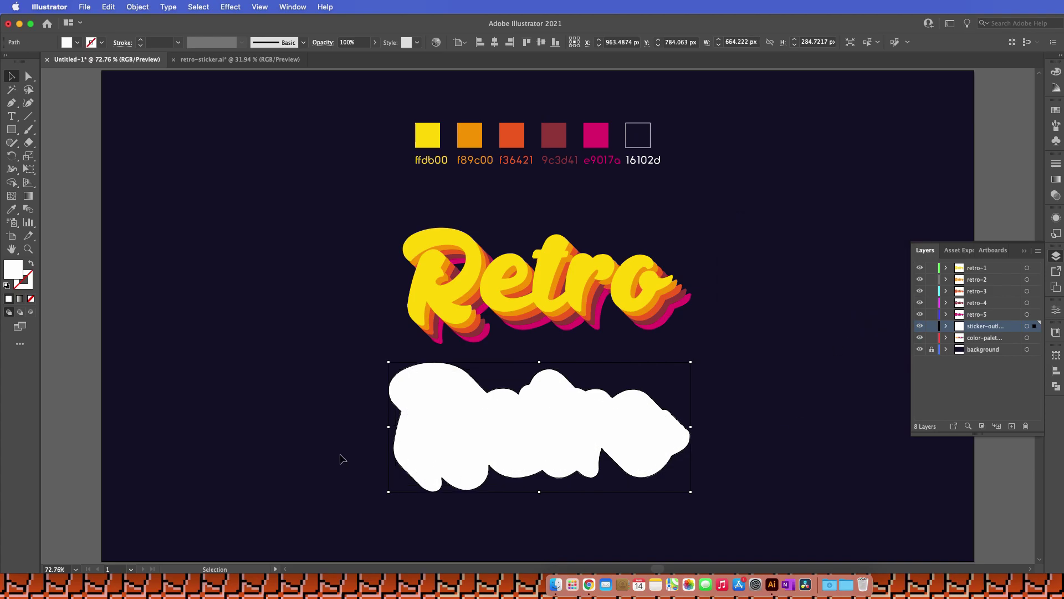
# Merge the offset path and inner silhouette with Shape Builder, and move the resulting white outline up behind the original Retro lettering
pyautogui.moveTo(325, 427); pyautogui.dragTo(751, 439)
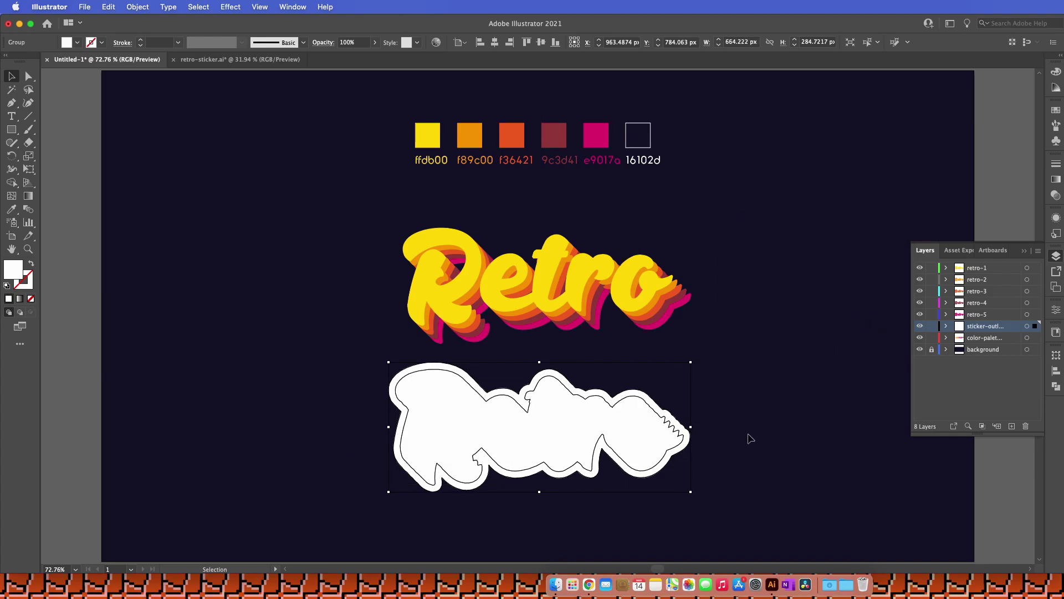
pyautogui.hotkey('shift', 'm')
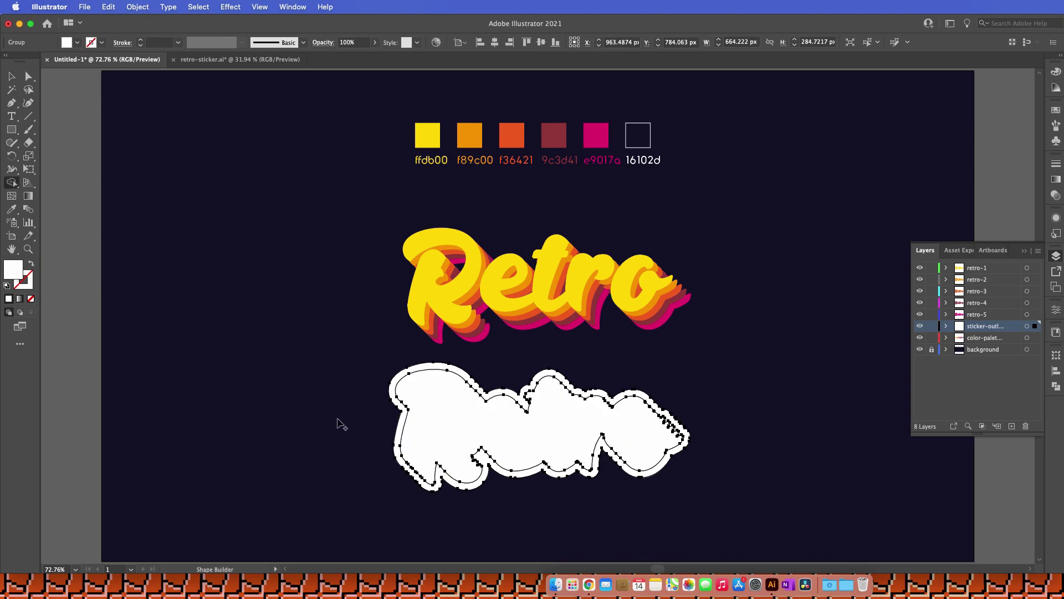
pyautogui.moveTo(375, 373)
pyautogui.mouseDown()
pyautogui.moveTo(577, 462)
pyautogui.moveTo(713, 500)
pyautogui.mouseUp()
pyautogui.press('v')
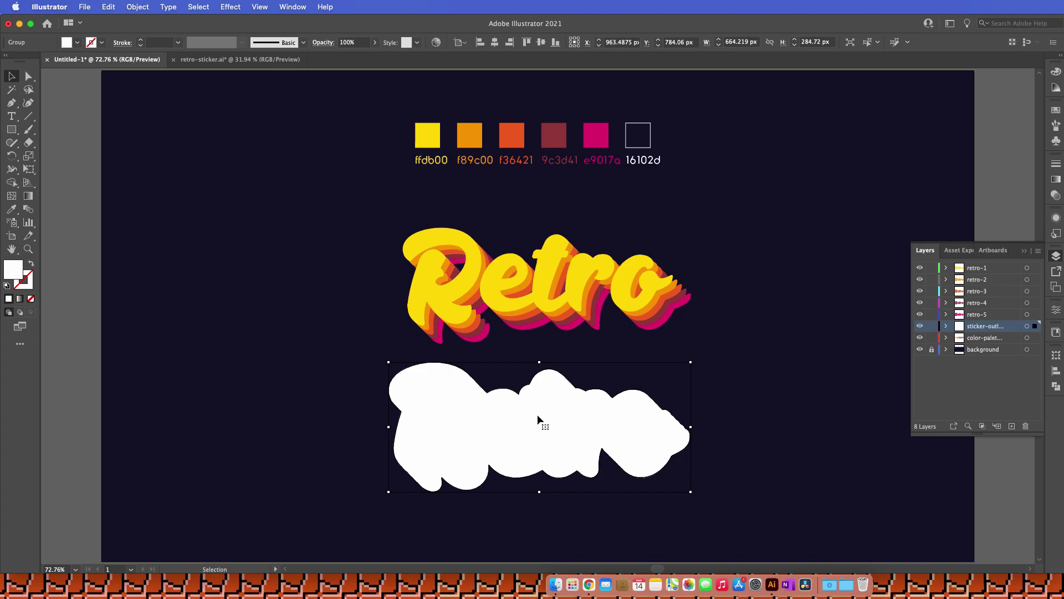
pyautogui.moveTo(554, 423); pyautogui.dragTo(562, 281)
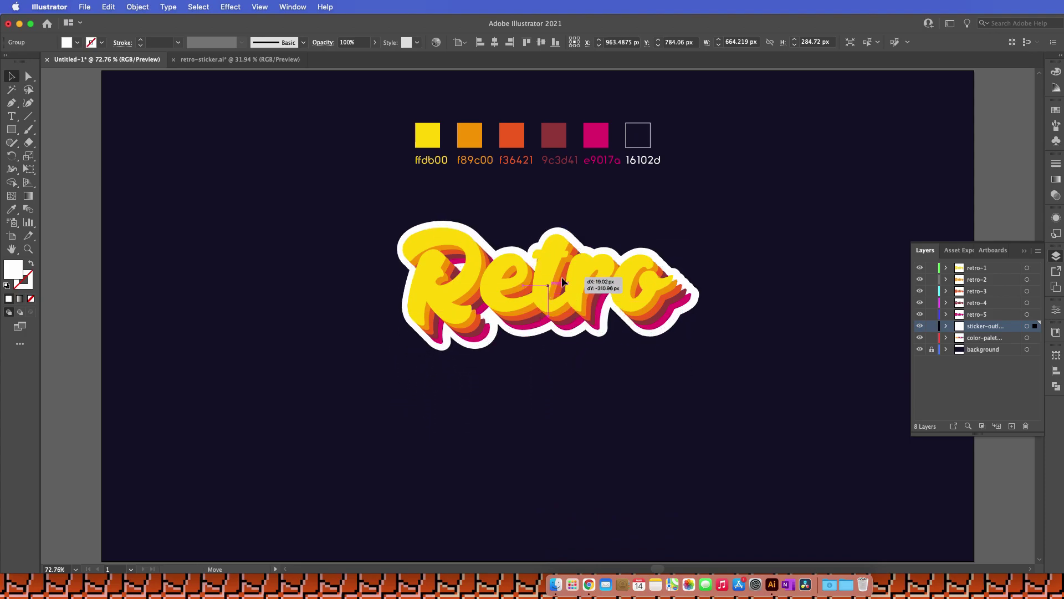